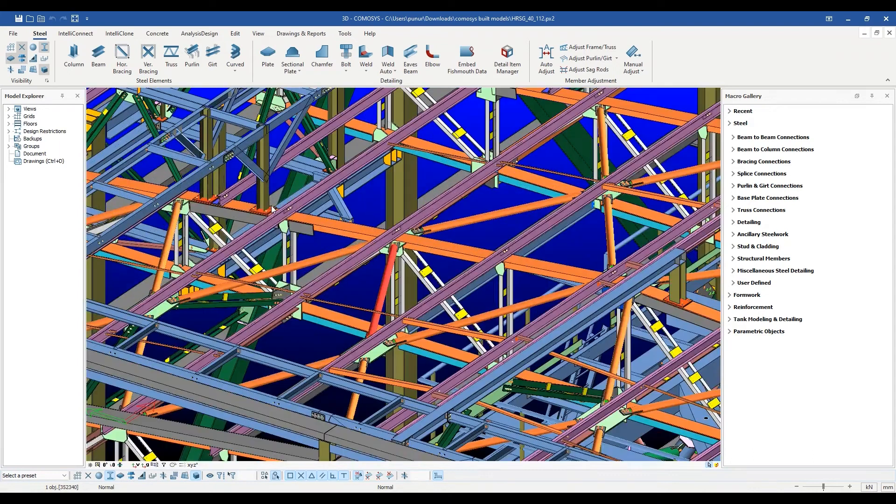
Examine the coped beam ends, bolted tubular brace connections and rod holes throughout the HRSG steel model
scroll(157, 198, up, 2)
middle_drag(157, 198, 395, 185)
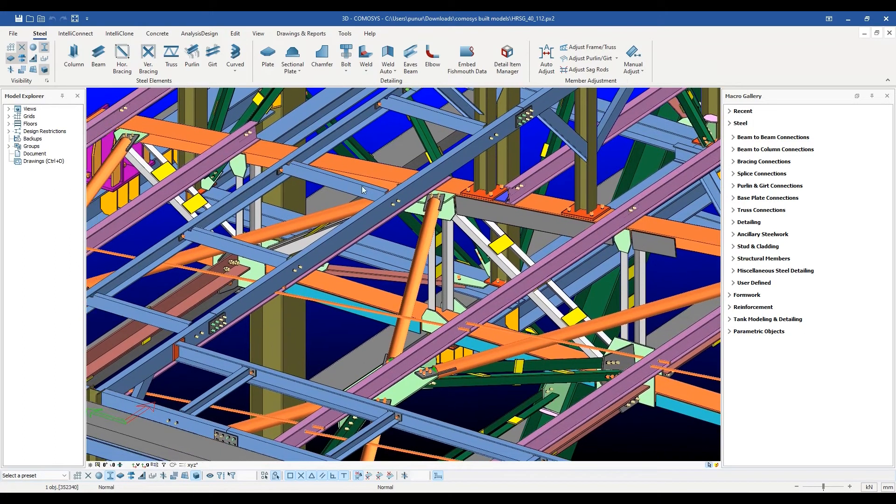
scroll(163, 254, up, 5)
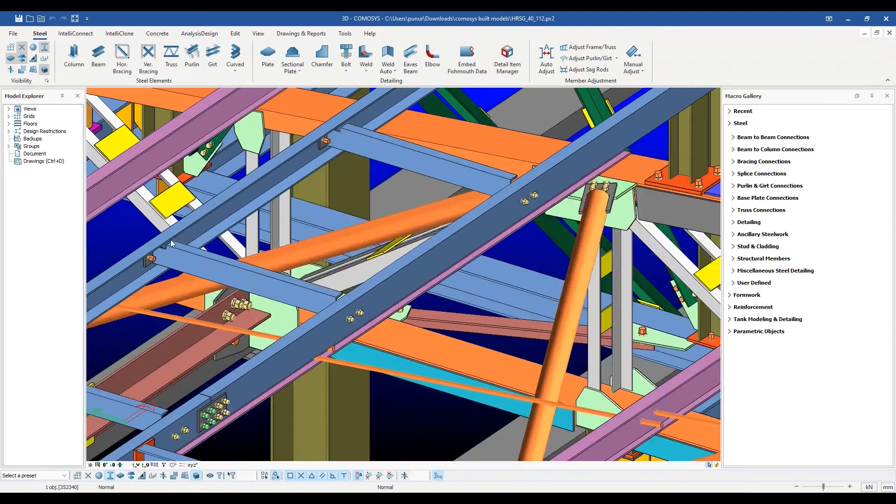
scroll(163, 260, up, 2)
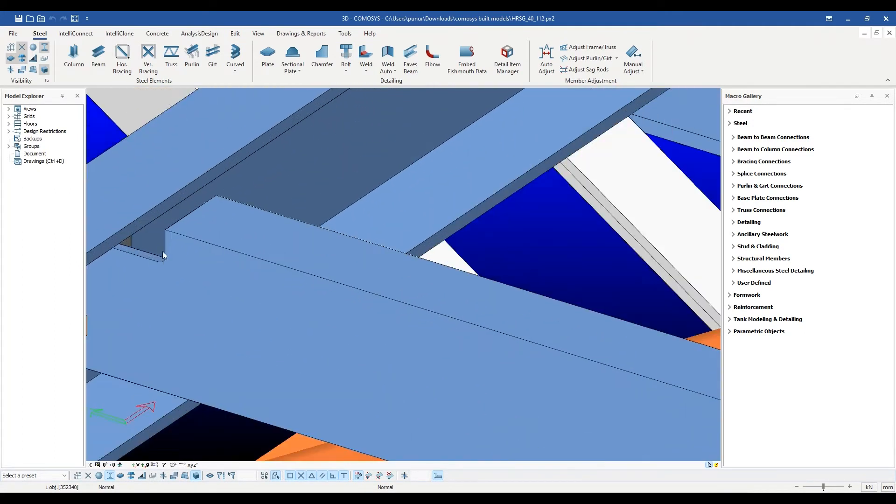
scroll(237, 243, down, 8)
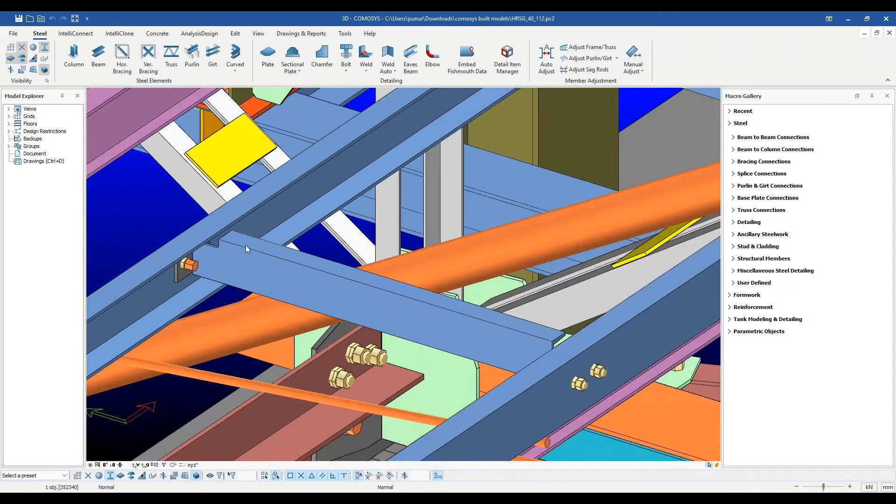
scroll(548, 222, up, 8)
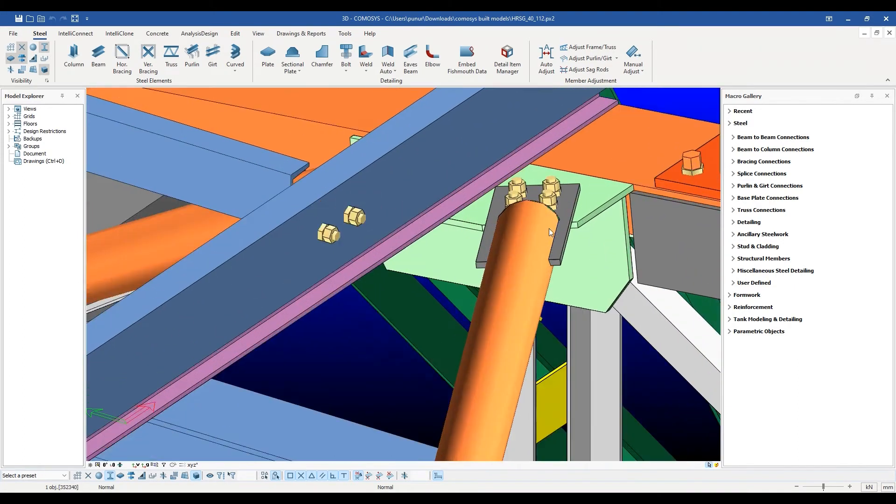
scroll(558, 275, up, 5)
scroll(614, 357, down, 5)
scroll(648, 368, up, 8)
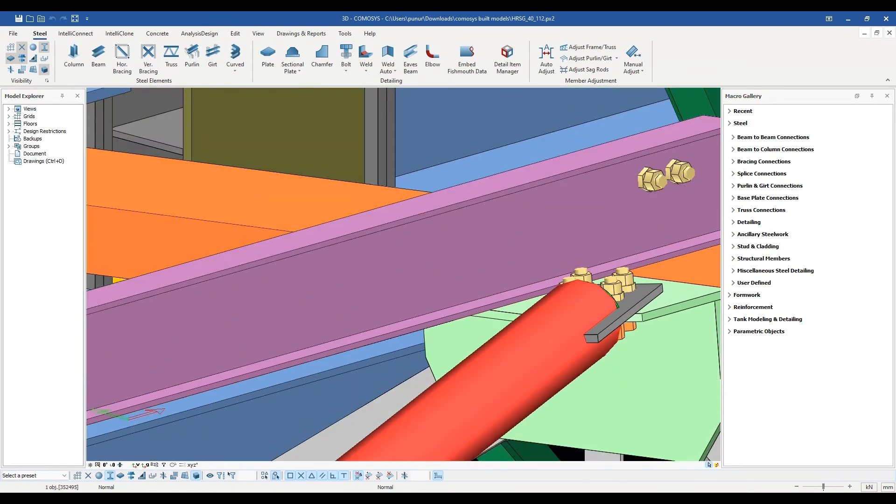
scroll(606, 355, down, 6)
middle_drag(586, 352, 513, 392)
scroll(457, 381, up, 10)
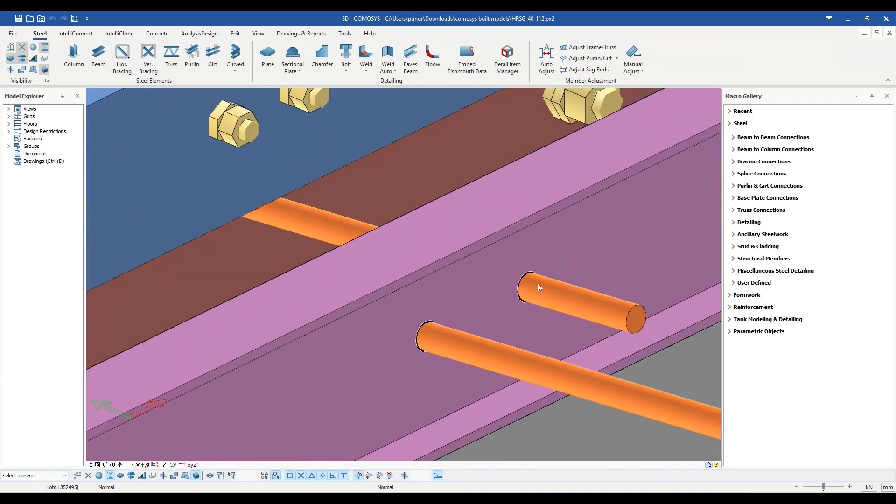
scroll(545, 289, down, 6)
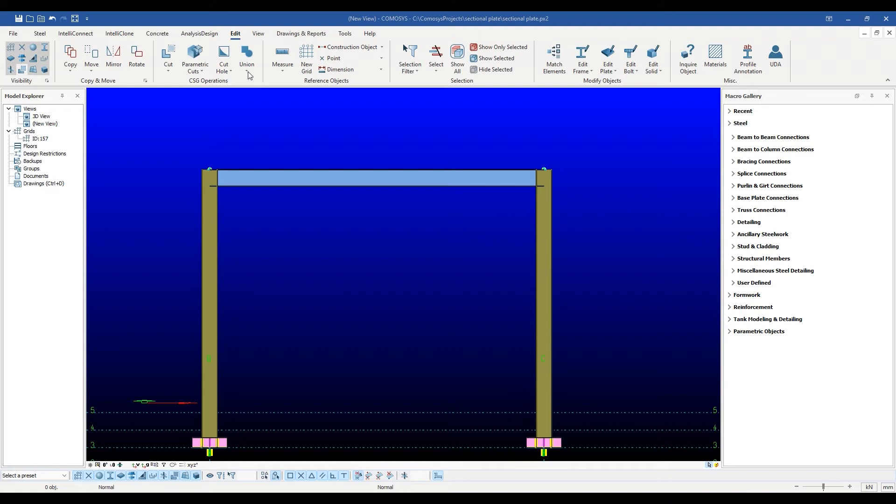
click(168, 72)
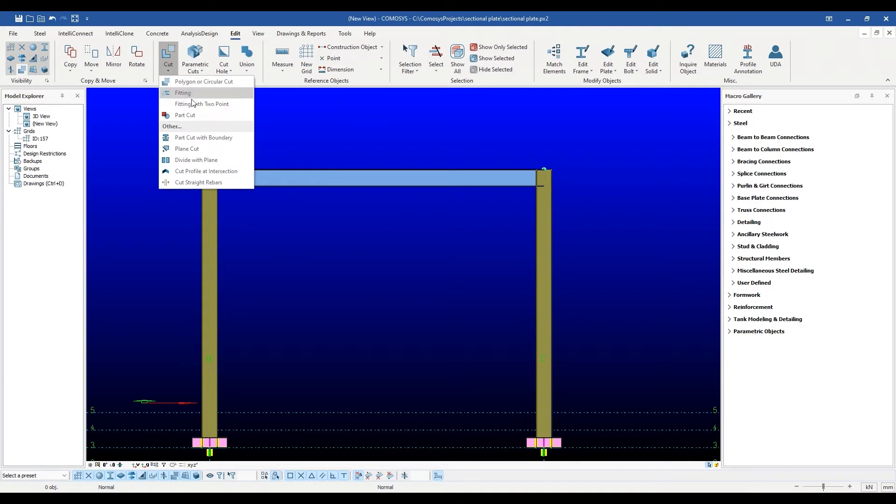
click(202, 71)
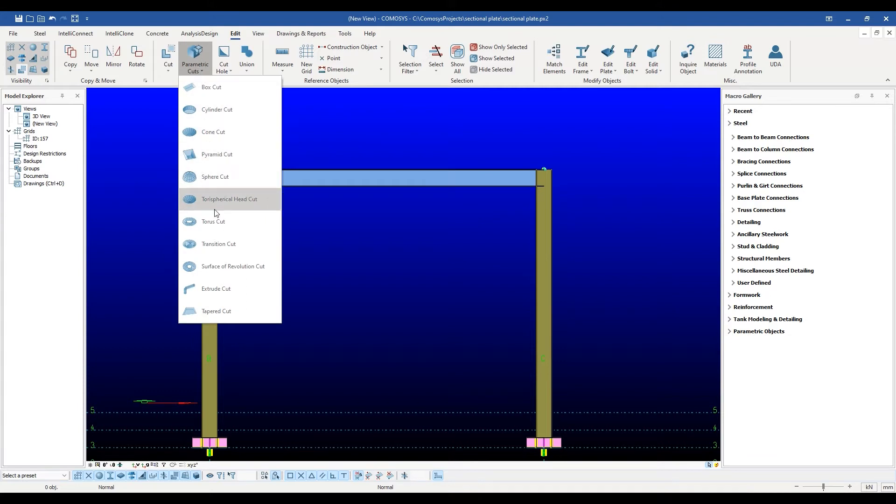
click(208, 74)
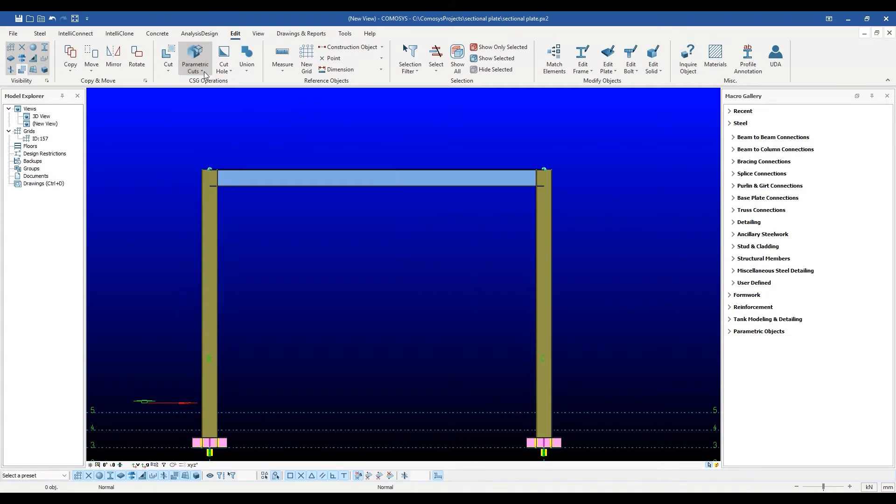
click(167, 72)
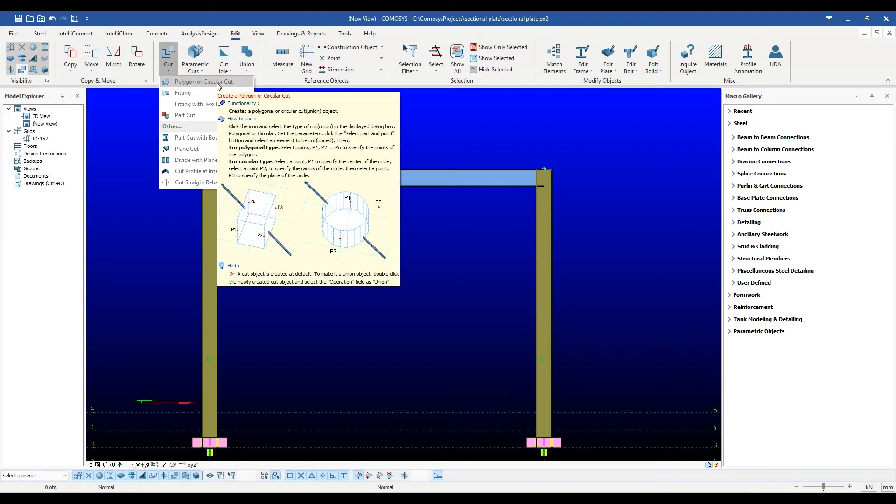
click(166, 121)
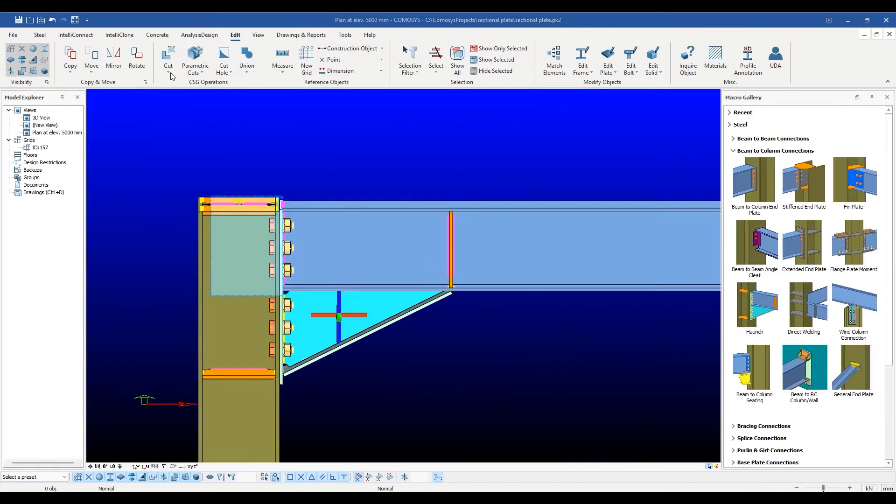
Set up a polygon cut with a depth of 40 mm
click(169, 73)
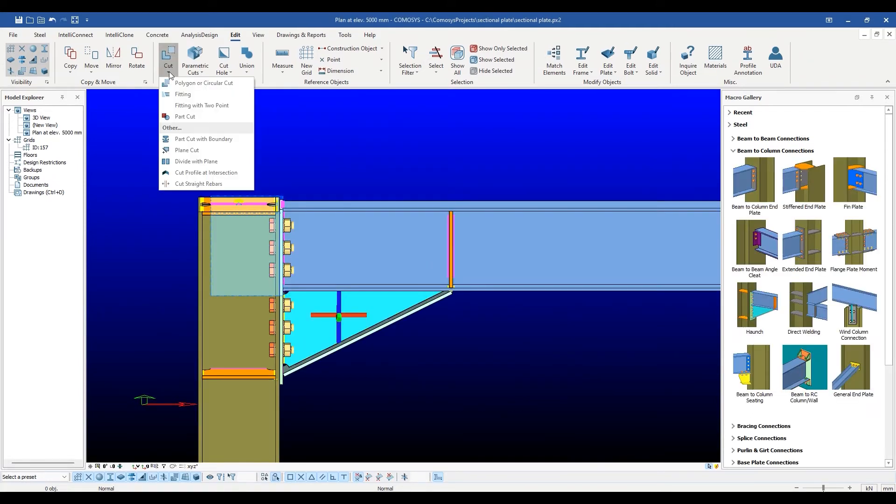
click(223, 86)
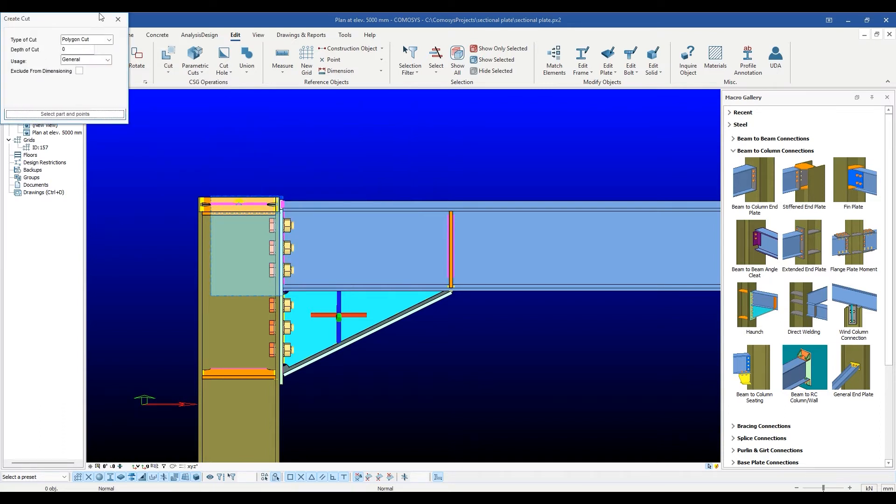
drag(88, 18, 145, 124)
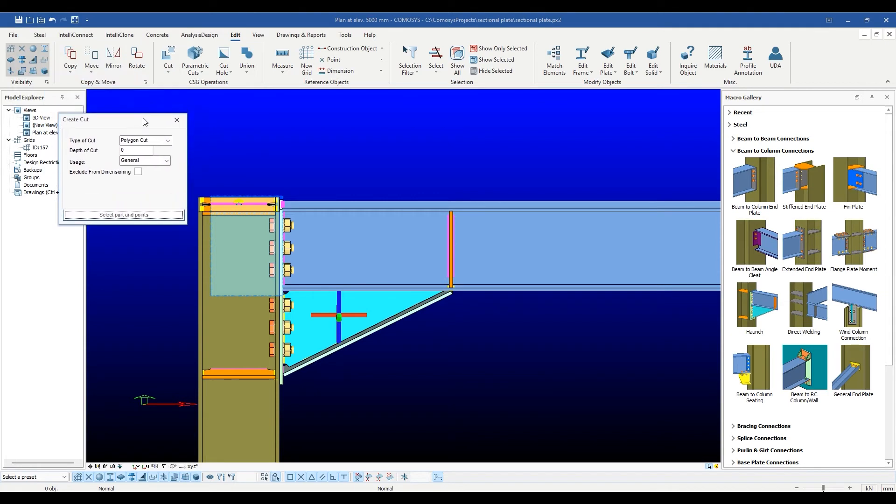
click(167, 140)
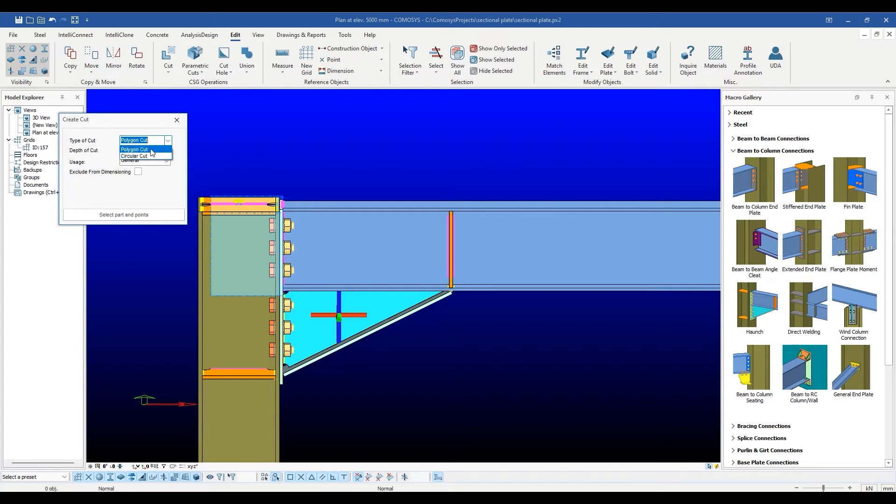
click(154, 150)
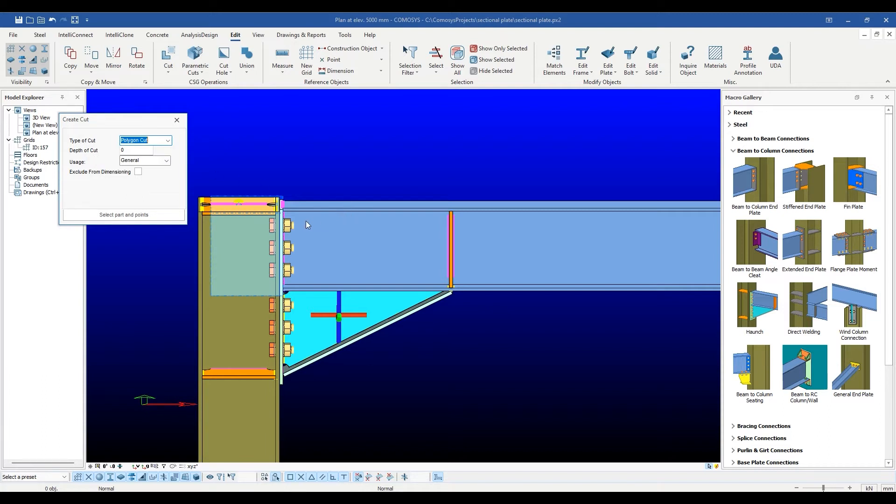
click(127, 148)
key(BackSpace)
text(40)
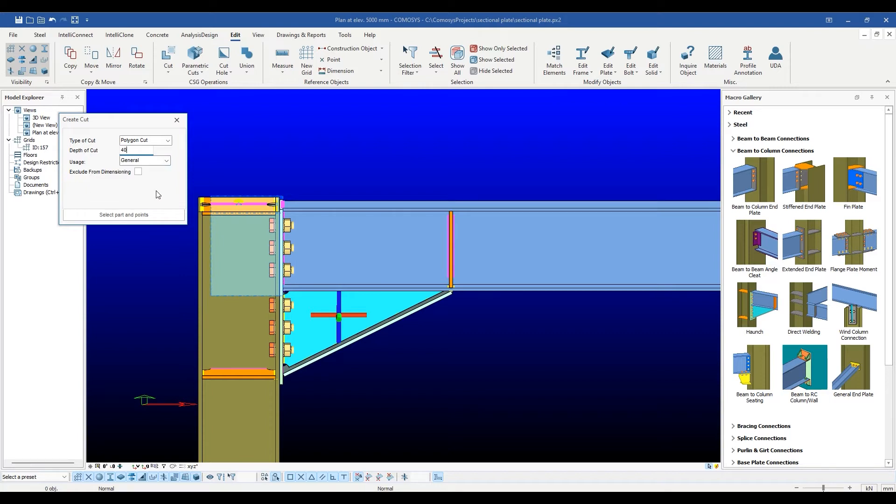
Switch to the plan view and pick the horizontal beam as the part to cut
click(140, 215)
click(105, 466)
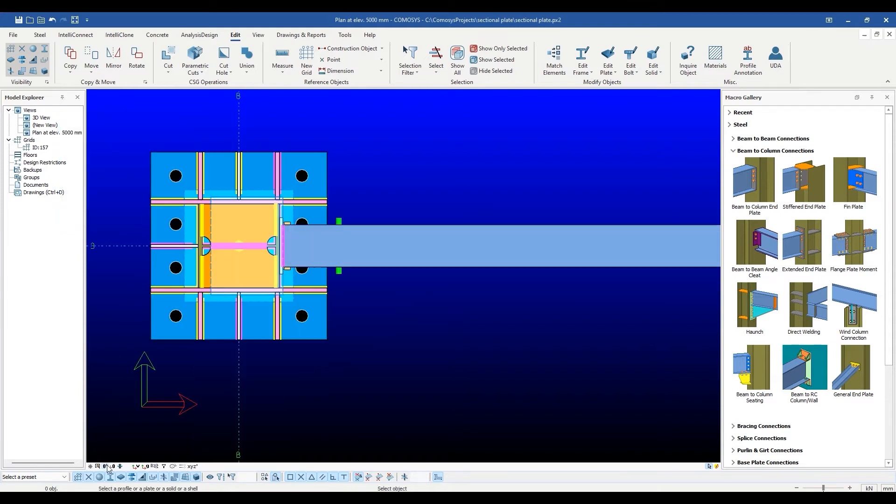
scroll(356, 255, up, 1)
scroll(356, 254, up, 1)
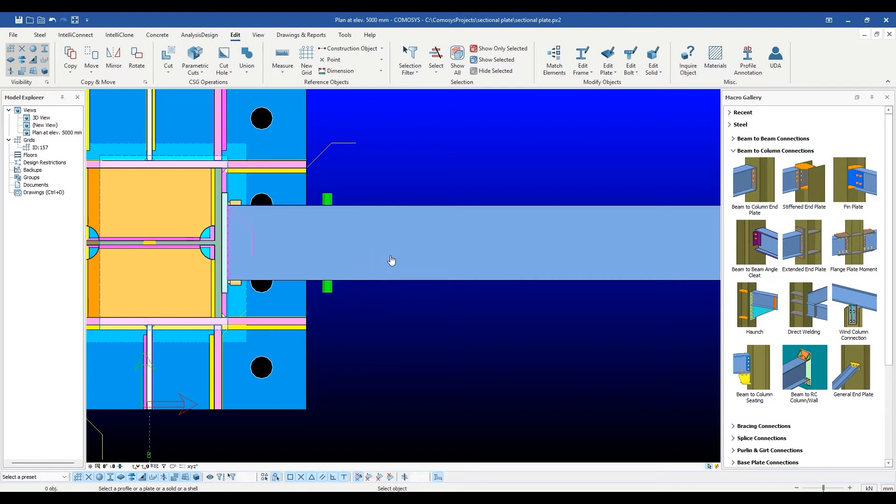
click(409, 259)
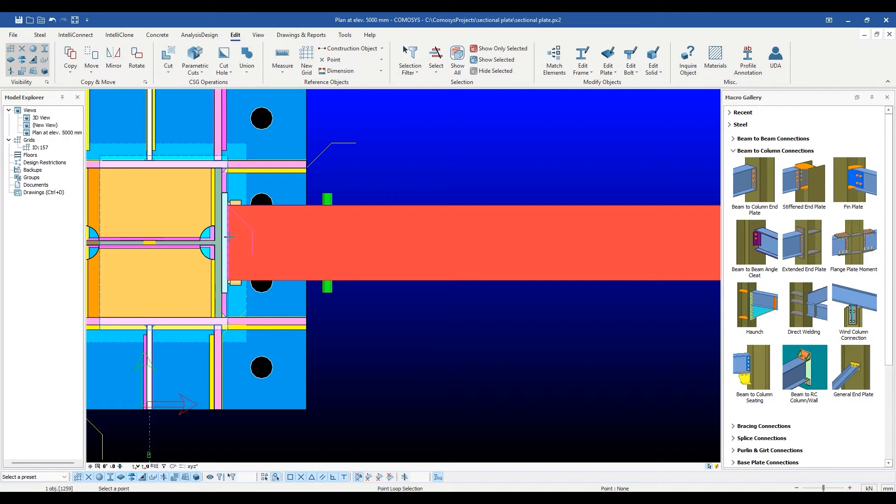
Outline a rectangular cut across the beam's full flange width, extending 200 mm from its column end, and create it
scroll(238, 239, up, 3)
scroll(265, 206, up, 1)
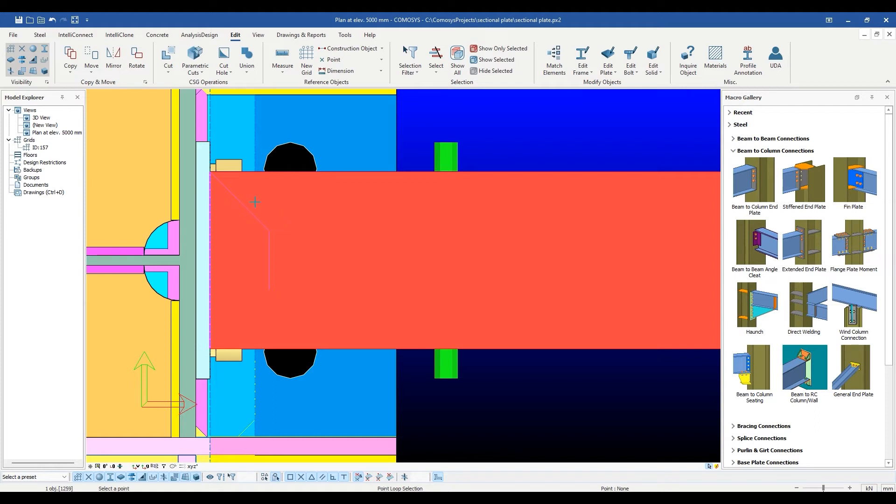
click(211, 172)
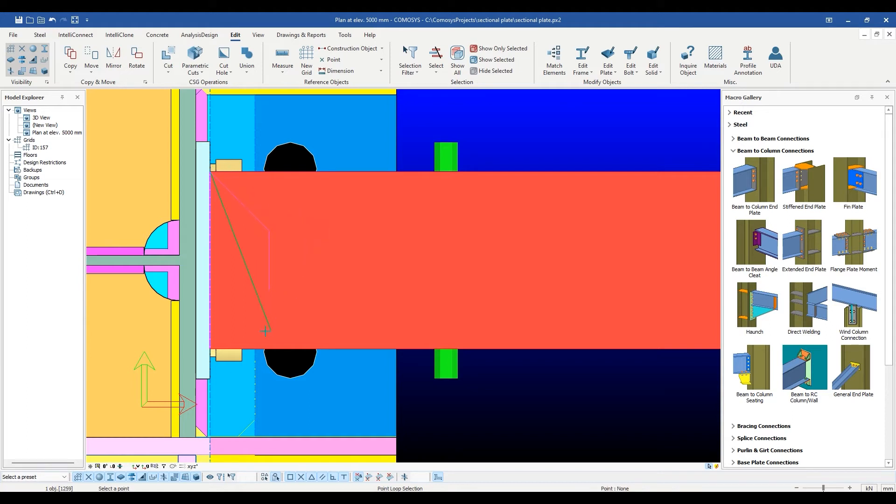
click(210, 348)
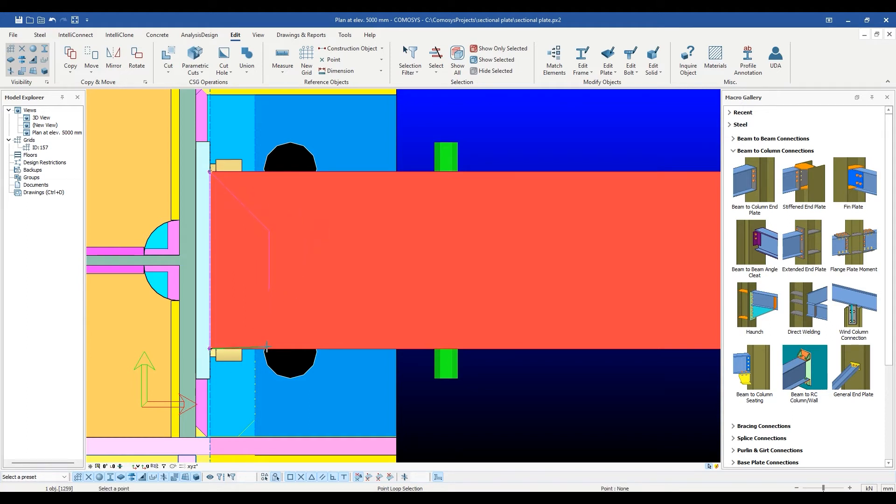
click(209, 346)
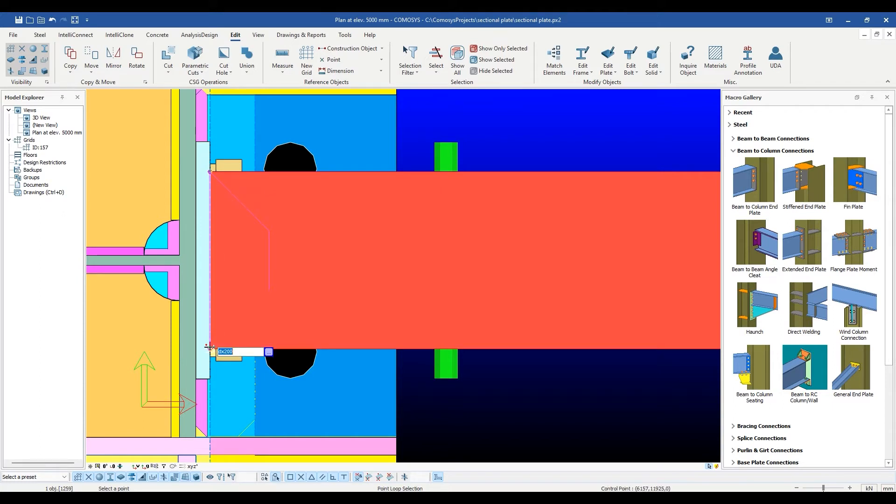
key(Return)
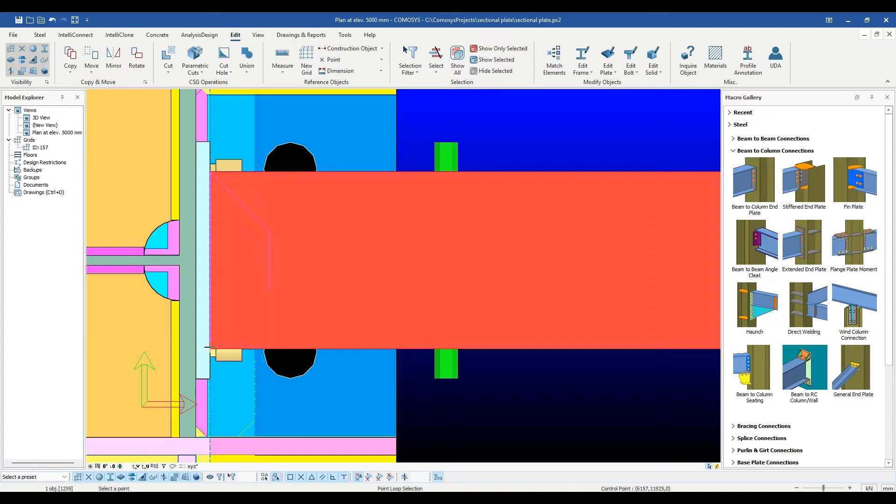
click(446, 349)
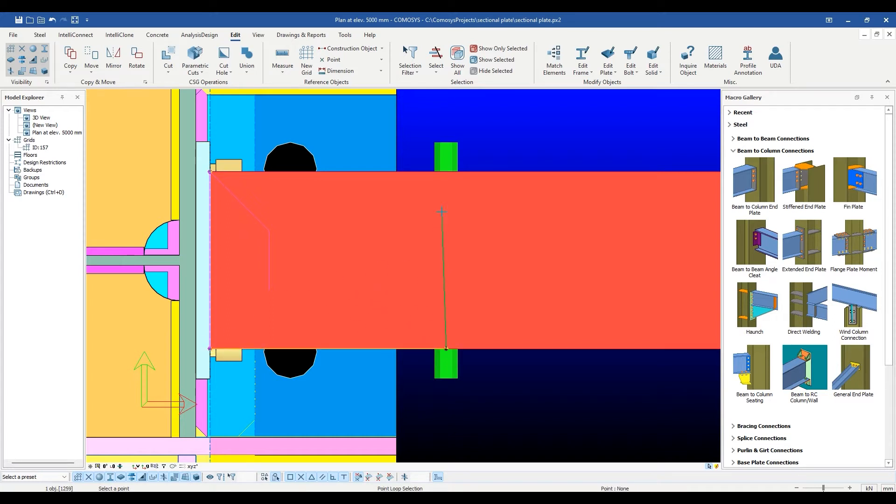
click(446, 171)
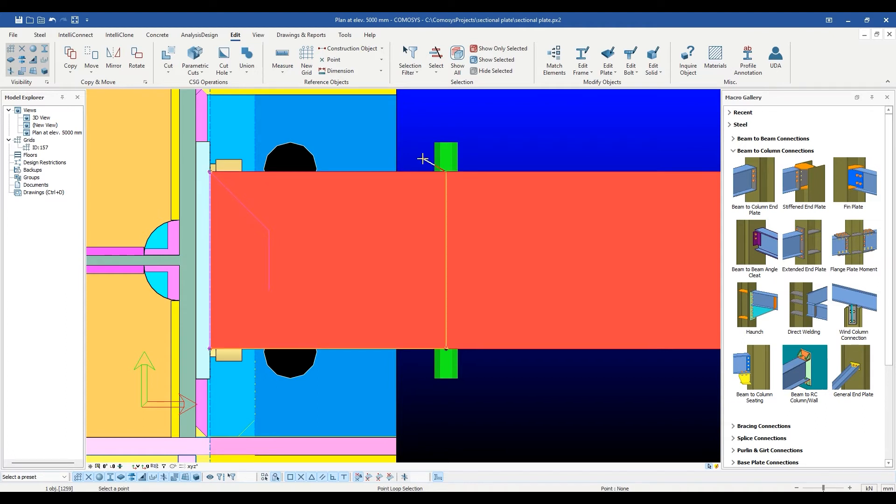
key(Escape)
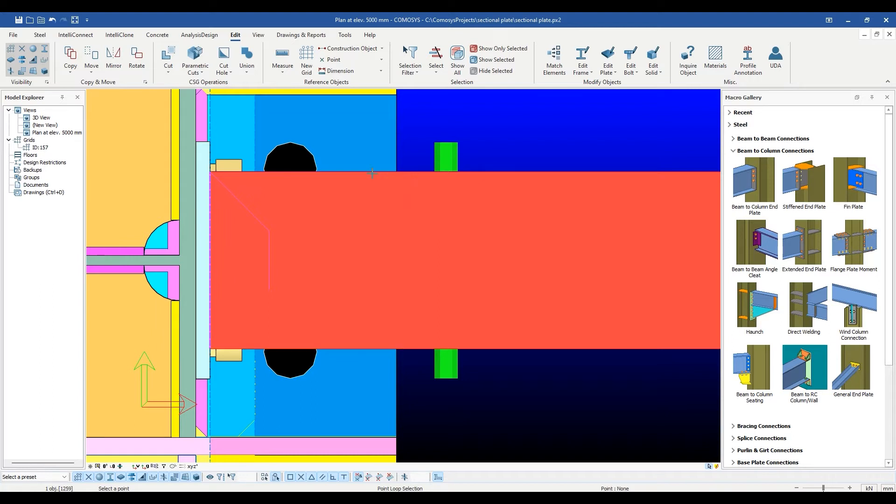
click(209, 172)
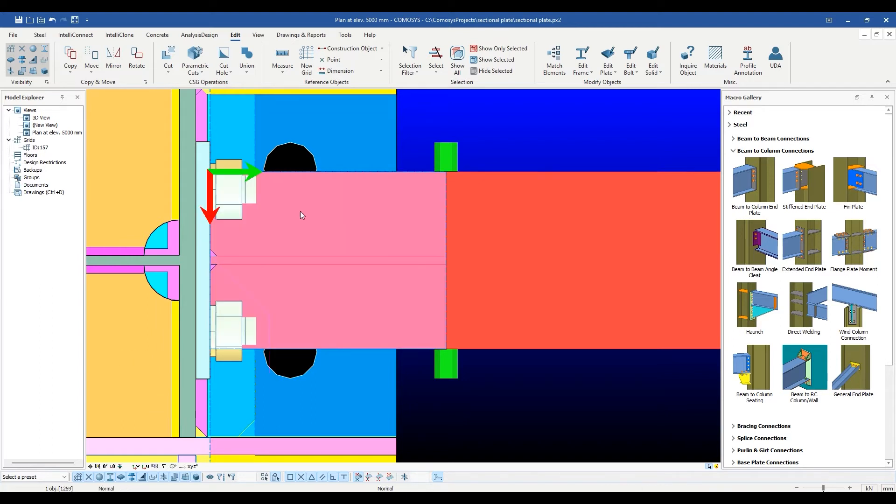
Inspect the notch at the beam's column end from an angled view, toggle the cut objects' visibility and clear the selection
middle_drag(421, 382, 365, 349)
scroll(366, 349, down, 4)
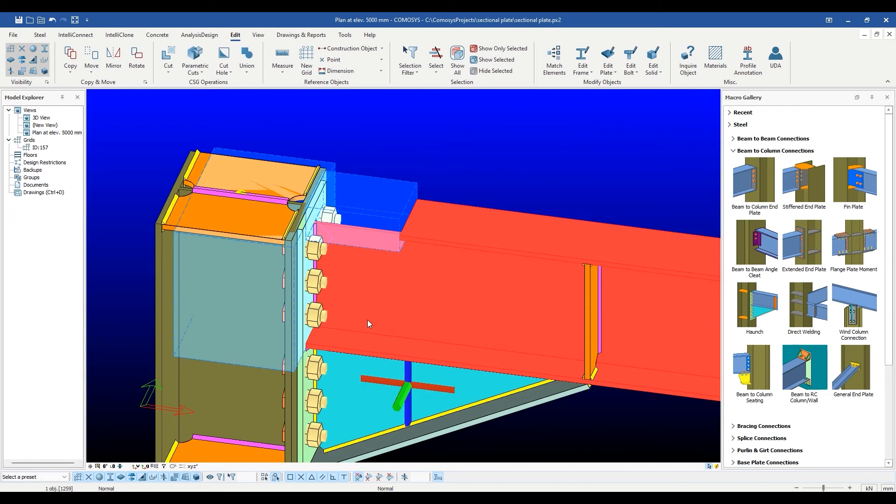
middle_drag(427, 421, 426, 446)
scroll(382, 298, up, 2)
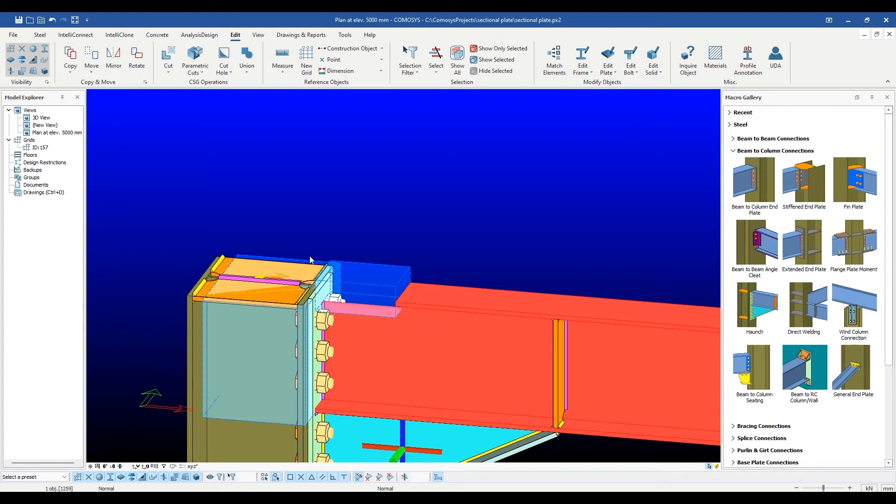
click(19, 74)
click(19, 74)
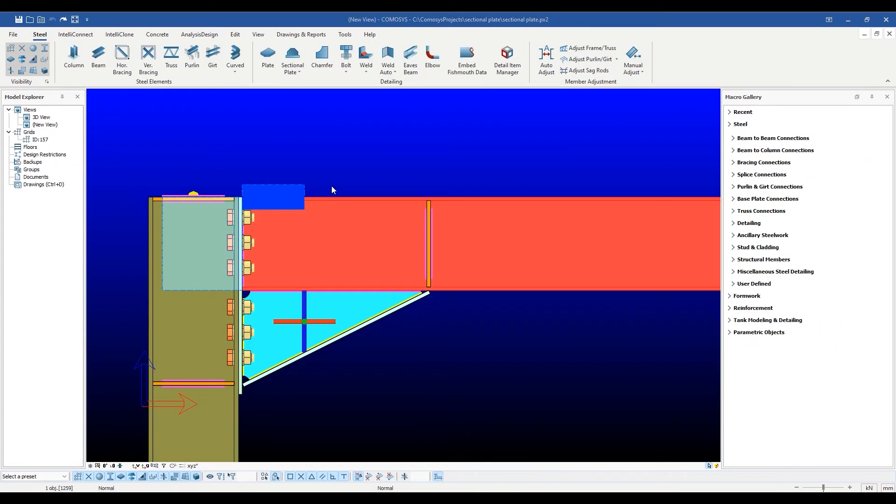
key(Escape)
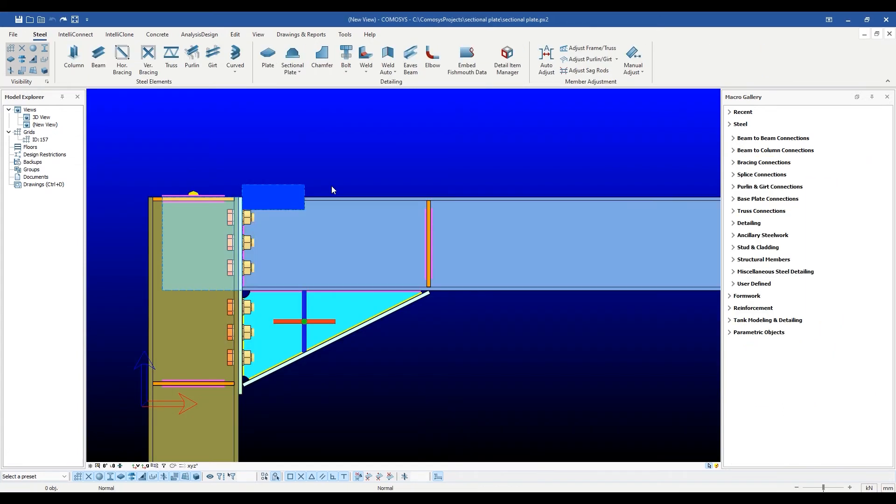
Delete the cut object at the beam's column end
scroll(278, 198, up, 3)
click(284, 193)
middle_drag(313, 239, 315, 242)
middle_drag(297, 249, 356, 244)
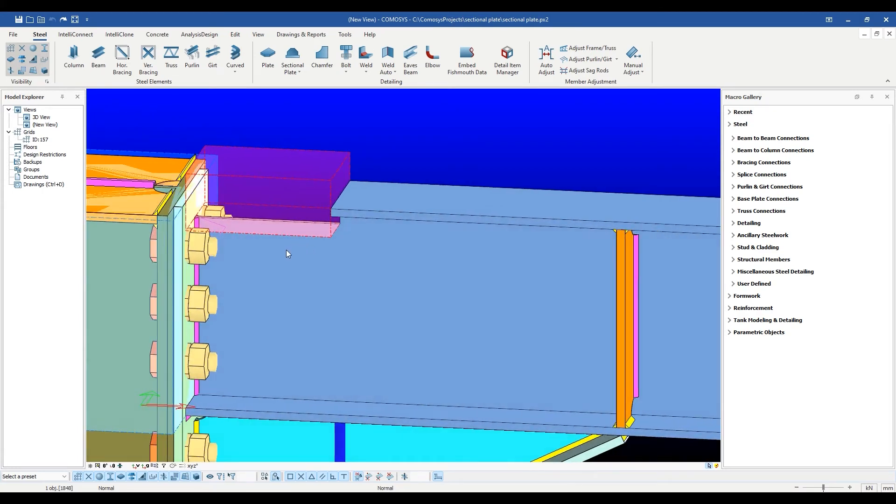
key(Delete)
click(413, 284)
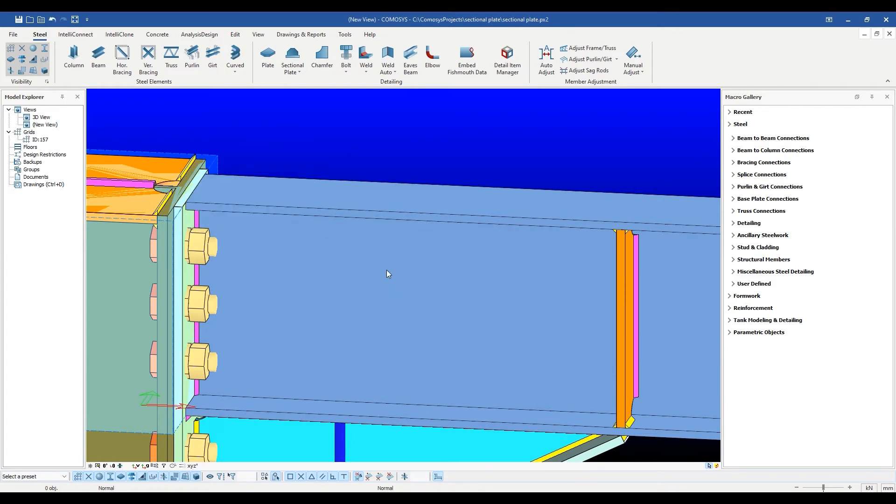
Copy the beam-end cut once along the beam, using a linear copy distance of 1000 in X
scroll(248, 211, down, 5)
middle_drag(254, 214, 287, 248)
scroll(279, 223, down, 2)
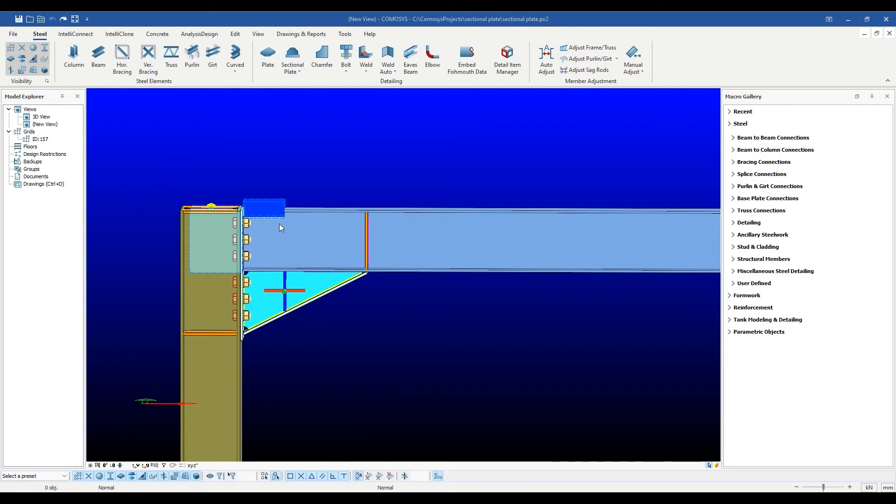
click(273, 212)
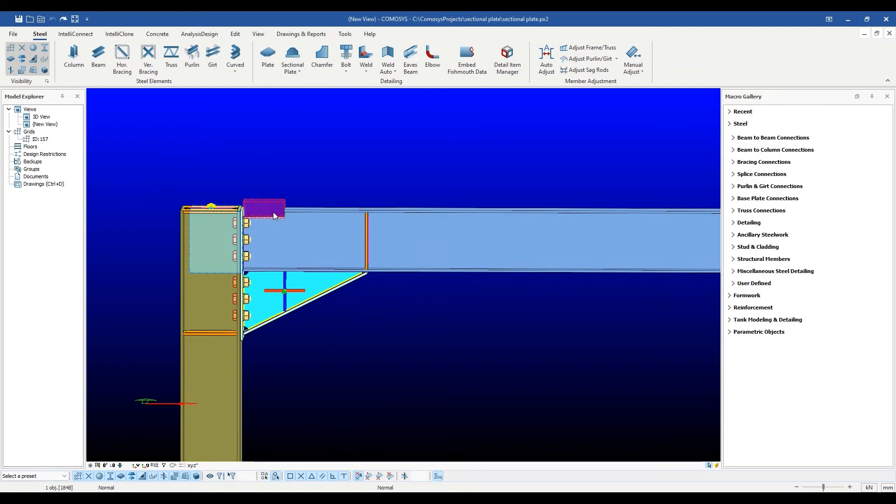
right_click(293, 172)
mouse_move(337, 308)
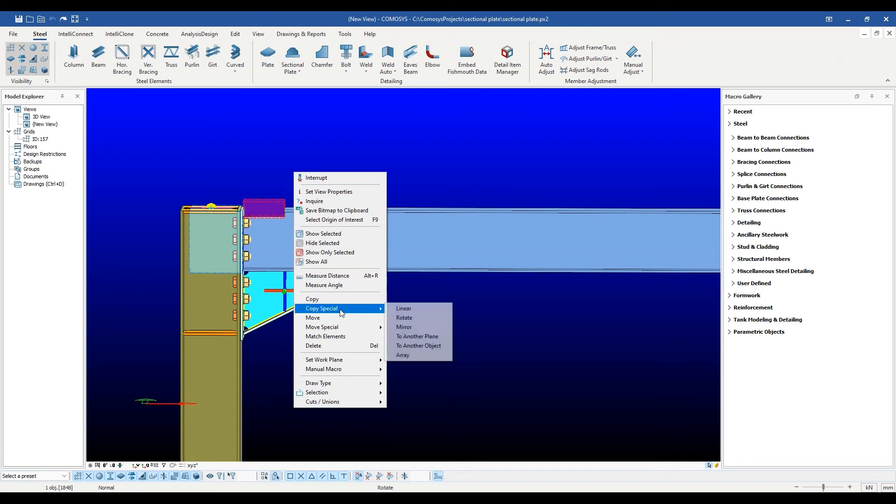
click(405, 308)
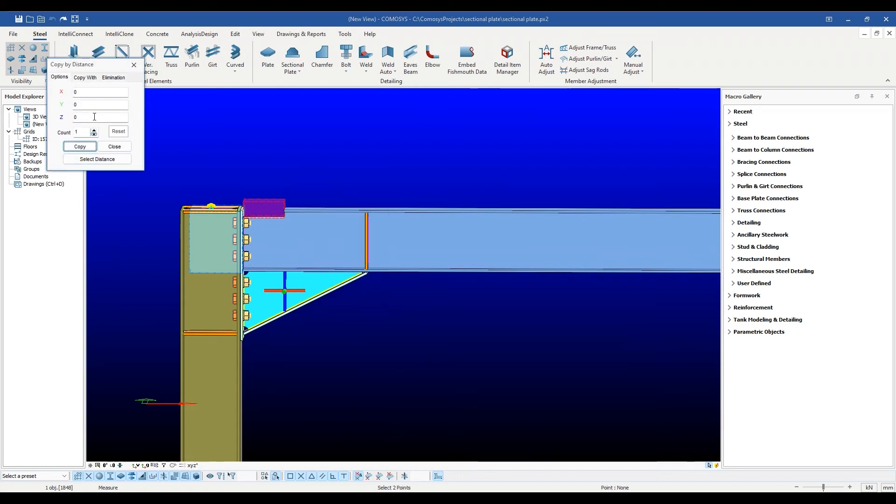
click(71, 104)
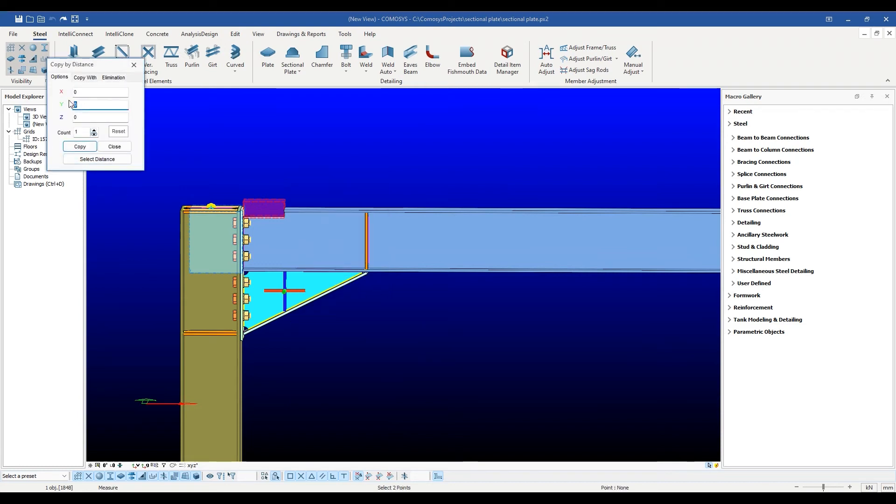
click(80, 91)
text(1000)
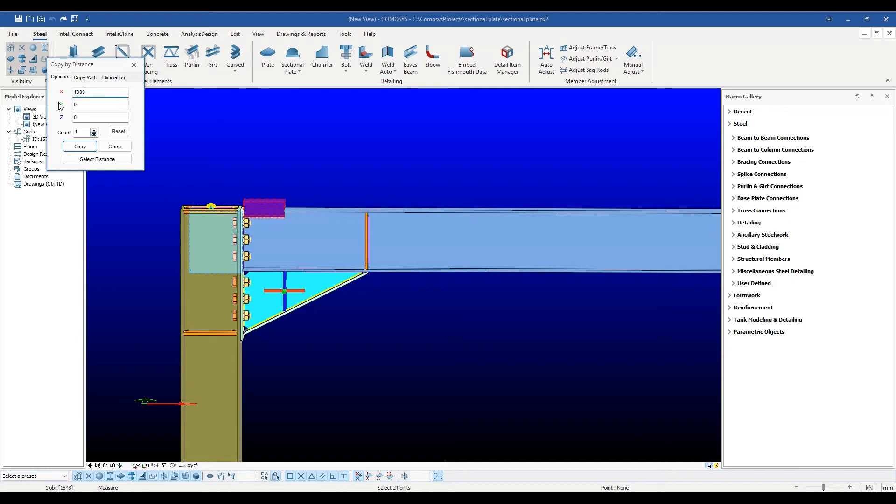
click(80, 148)
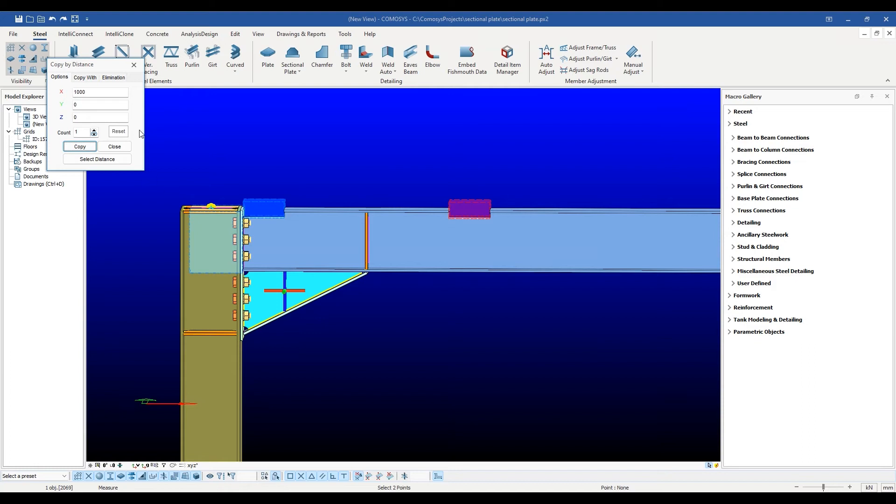
click(134, 65)
click(478, 291)
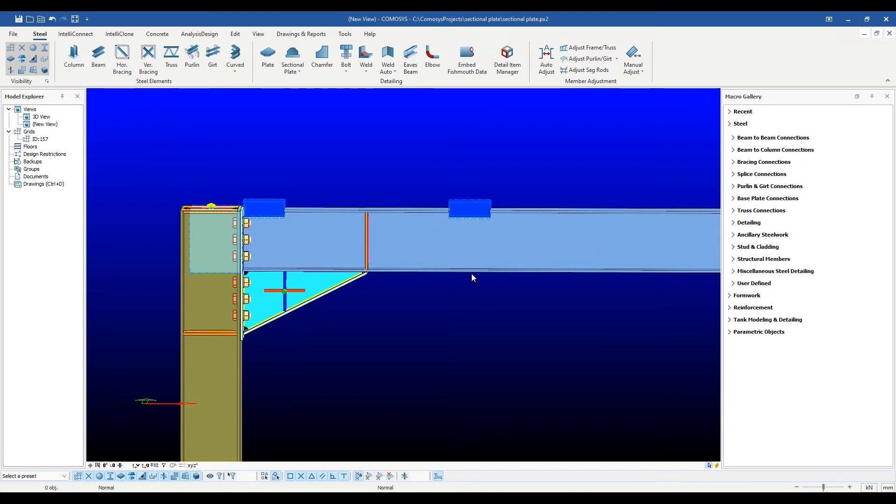
Examine both cuts on the front beam together with the parallel rear beam from front and angled views
scroll(474, 220, up, 3)
scroll(474, 221, down, 1)
scroll(331, 257, down, 2)
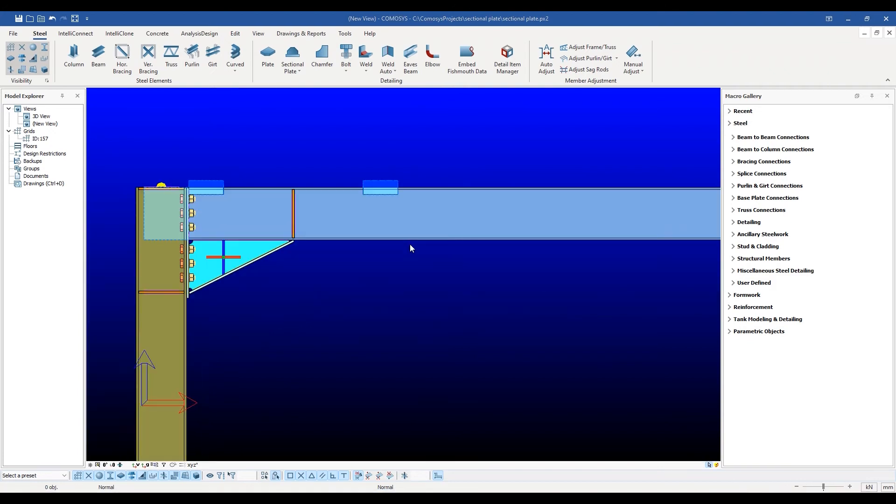
middle_drag(379, 266, 366, 271)
scroll(366, 272, down, 2)
scroll(366, 271, down, 1)
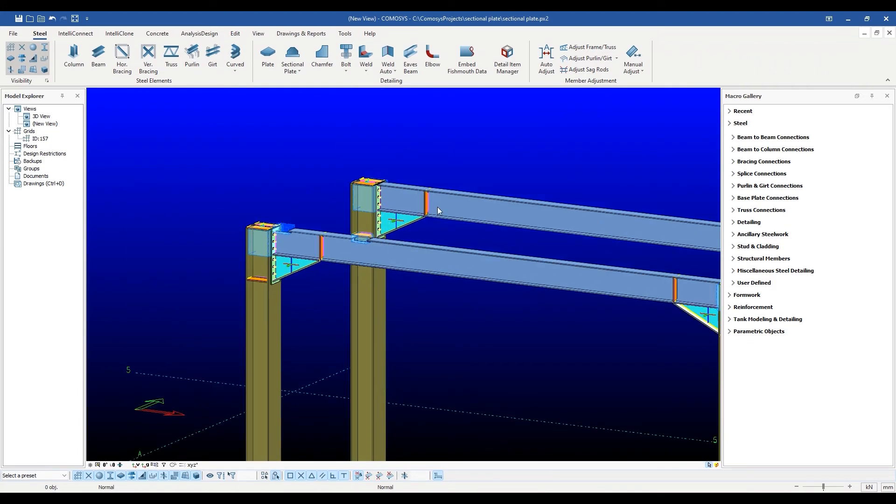
scroll(440, 209, up, 2)
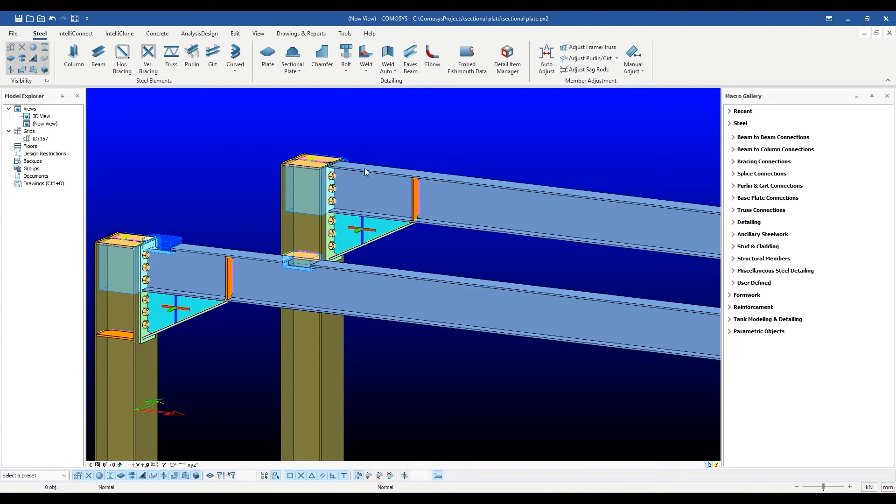
scroll(346, 165, down, 1)
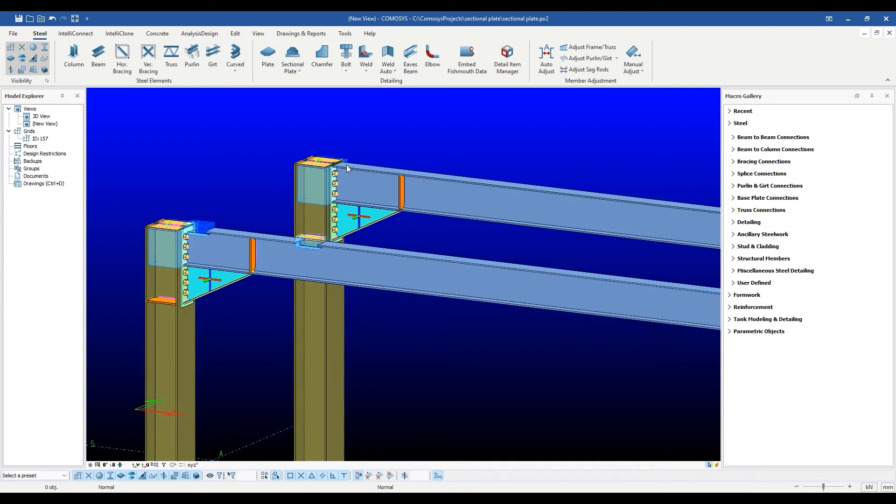
Copy both front-beam cuts onto the rear beam with a linear copy distance of 2500 in Y
click(320, 241)
ctrl+click(209, 227)
right_click(228, 147)
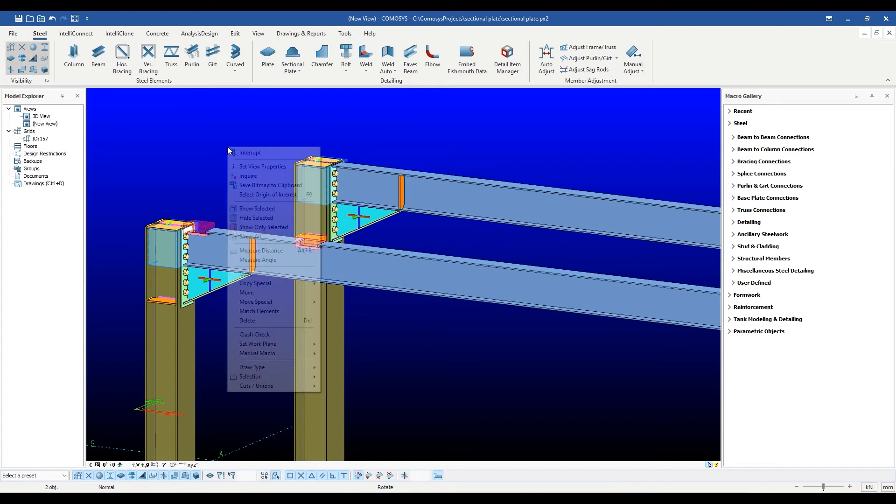
mouse_move(285, 282)
click(338, 283)
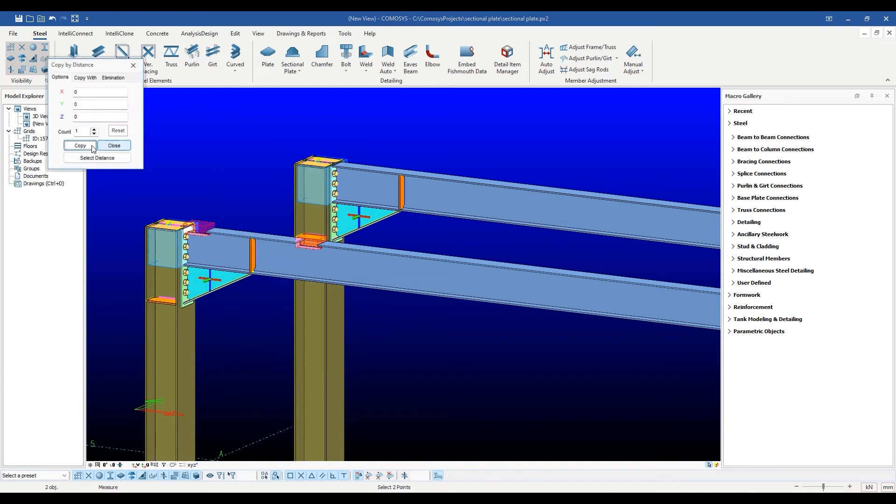
double_click(88, 104)
text(2500)
click(81, 146)
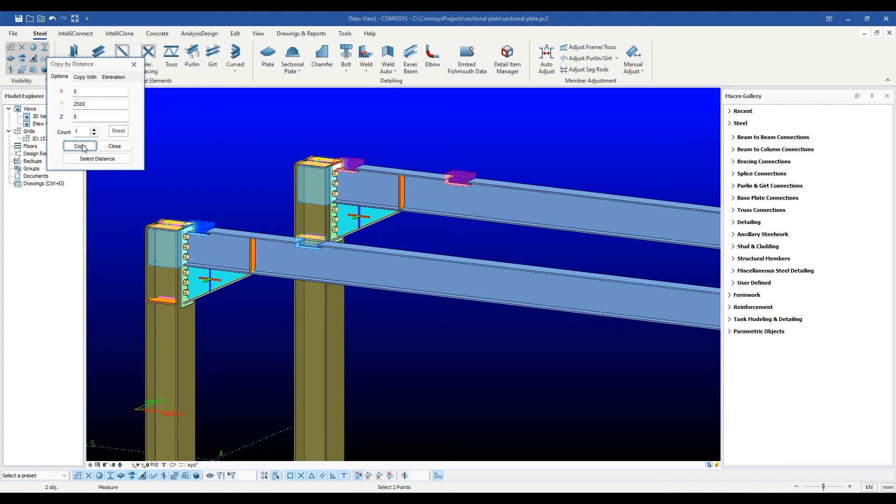
click(134, 67)
click(420, 226)
Inspect the cuts on both beams from an angle and toggle the cut objects' visibility
middle_drag(422, 225, 410, 208)
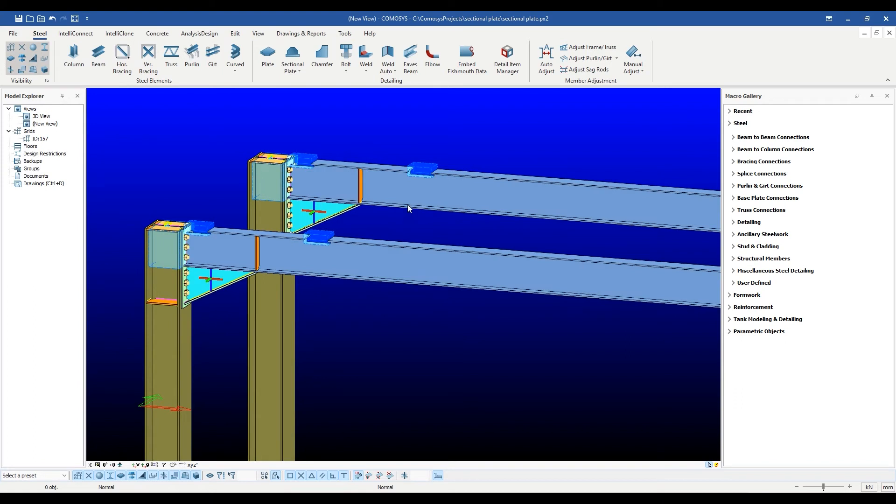
scroll(407, 162, up, 3)
scroll(407, 163, down, 2)
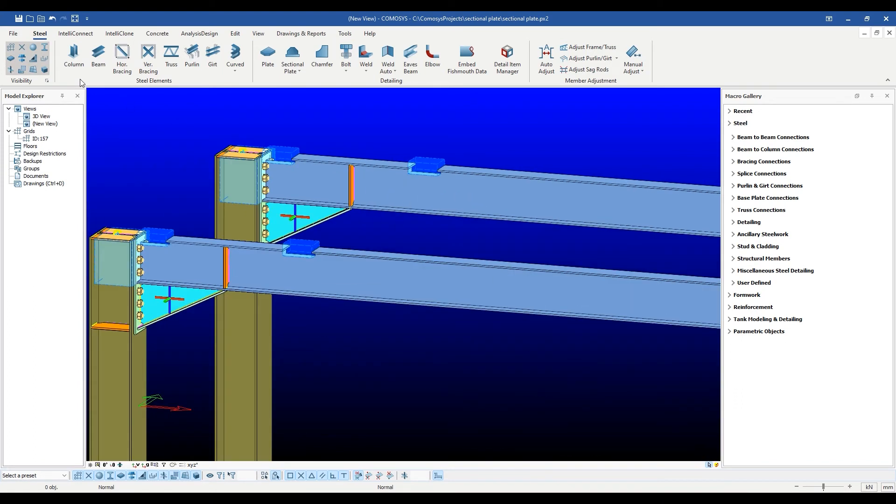
click(22, 69)
click(22, 71)
mouse_move(415, 205)
middle_down()
mouse_move(373, 215)
mouse_move(410, 207)
middle_up()
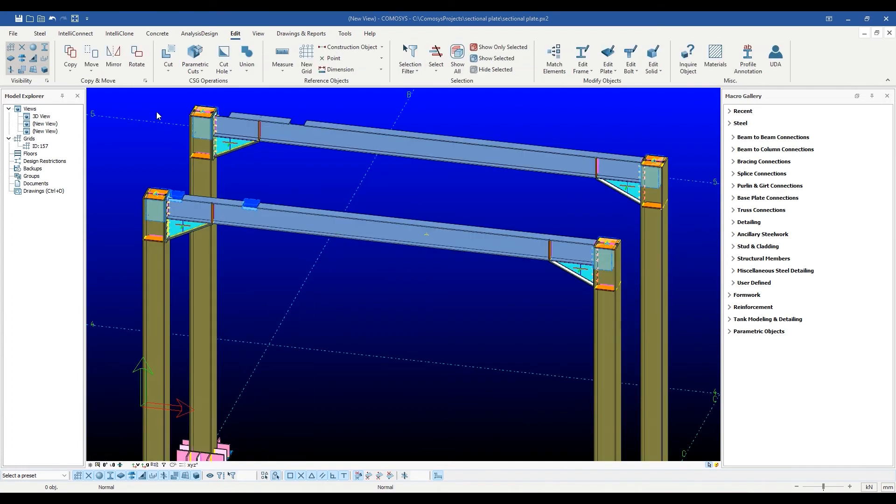
Set up a cut of the Circular Cut type and pick the front beam as the part to cut
click(168, 72)
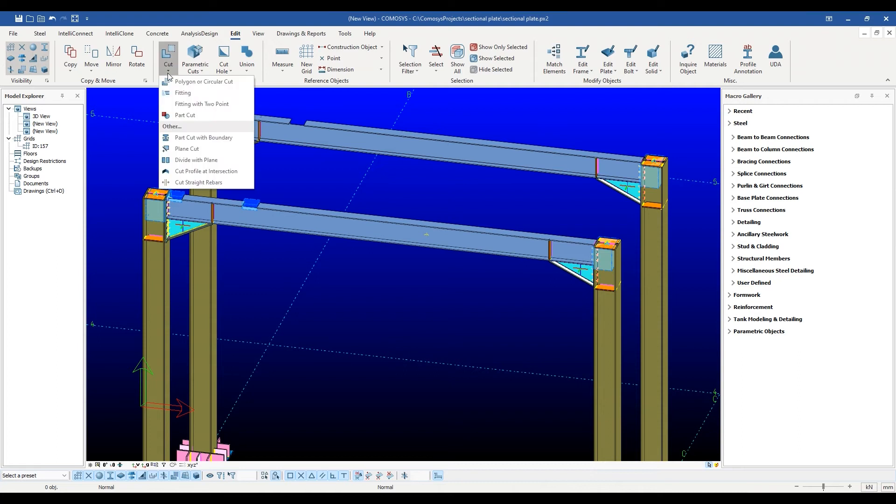
click(189, 84)
click(109, 38)
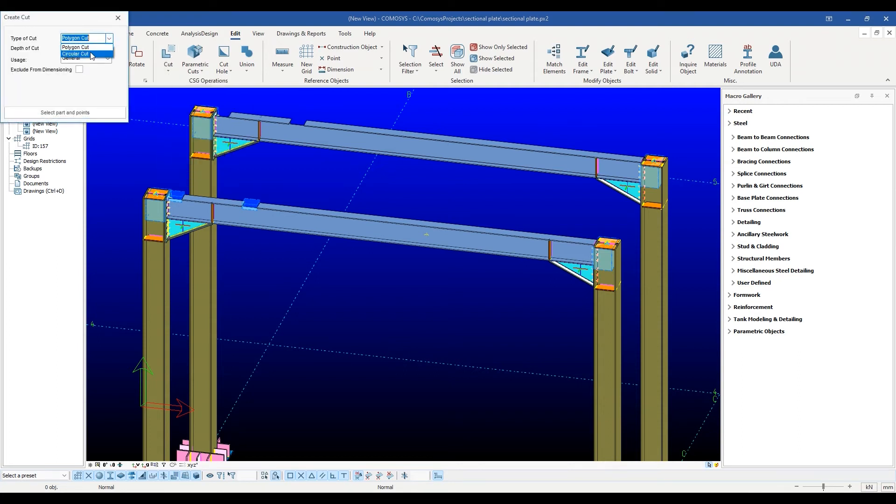
click(91, 54)
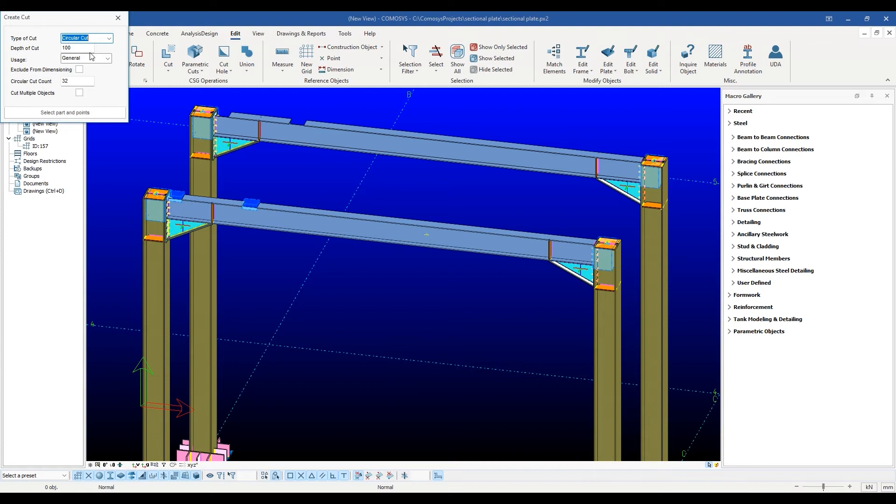
click(87, 114)
click(309, 216)
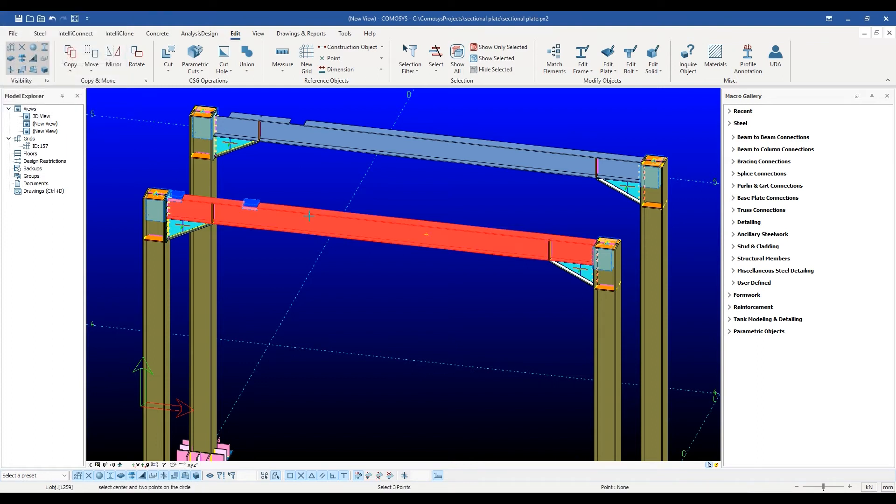
Switch to the front view and pick the model point in the middle of the beam web as the circle's centre
click(104, 464)
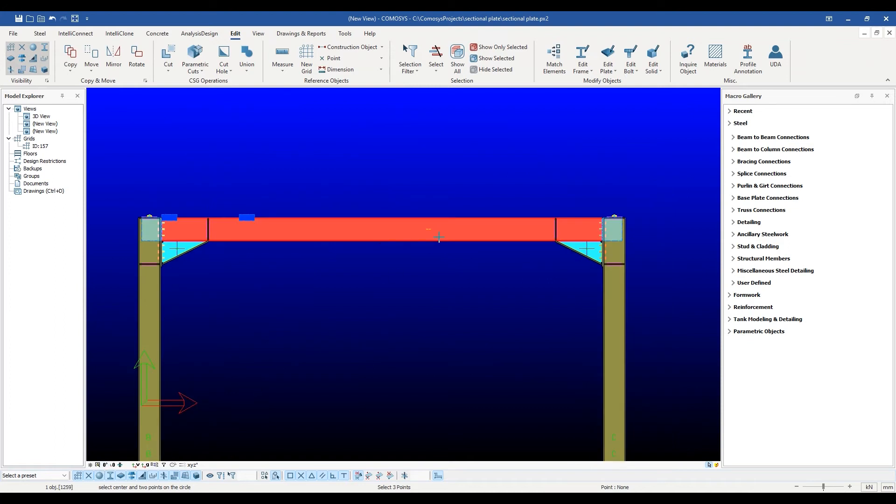
scroll(438, 237, up, 3)
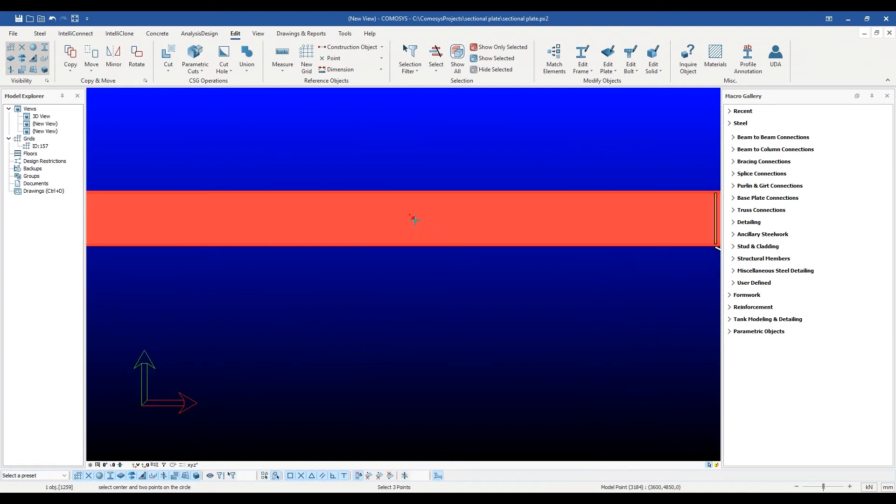
scroll(415, 220, up, 1)
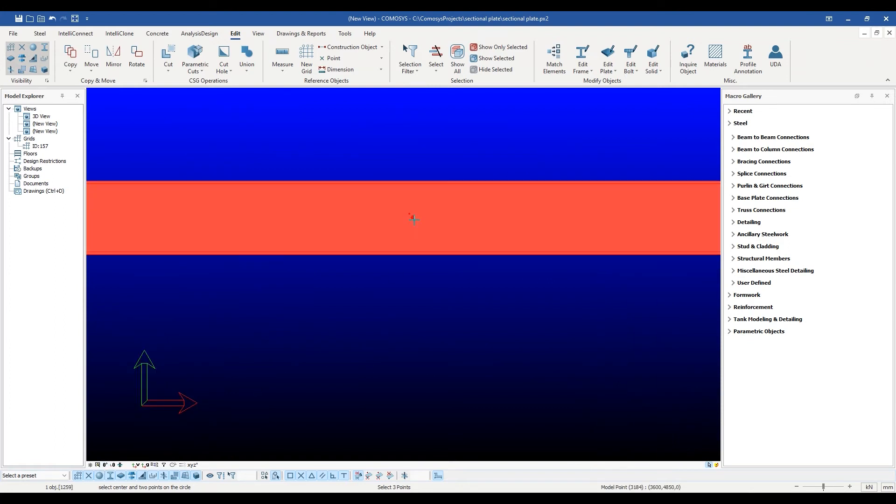
scroll(413, 219, up, 1)
click(413, 218)
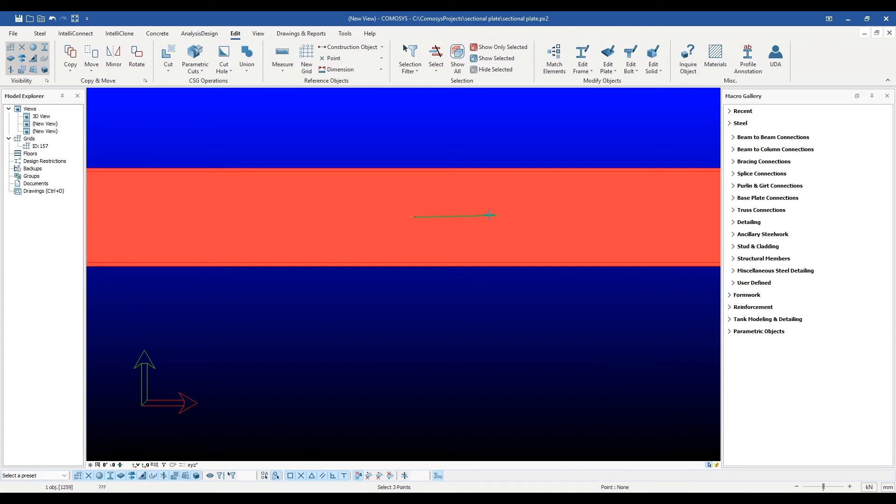
Define the circle with one point offset 60 in X from the centre and a second offset in Y, creating the cut in the web
key(Tab)
text(d)
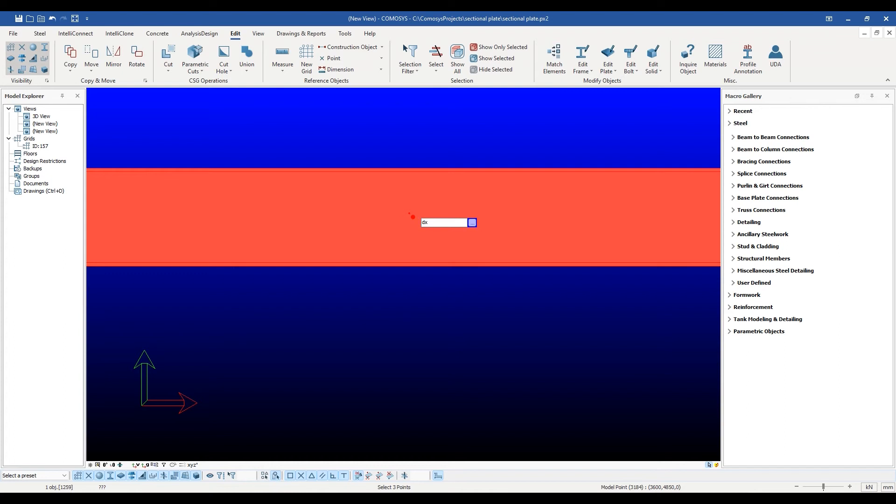
text(x60)
key(Return)
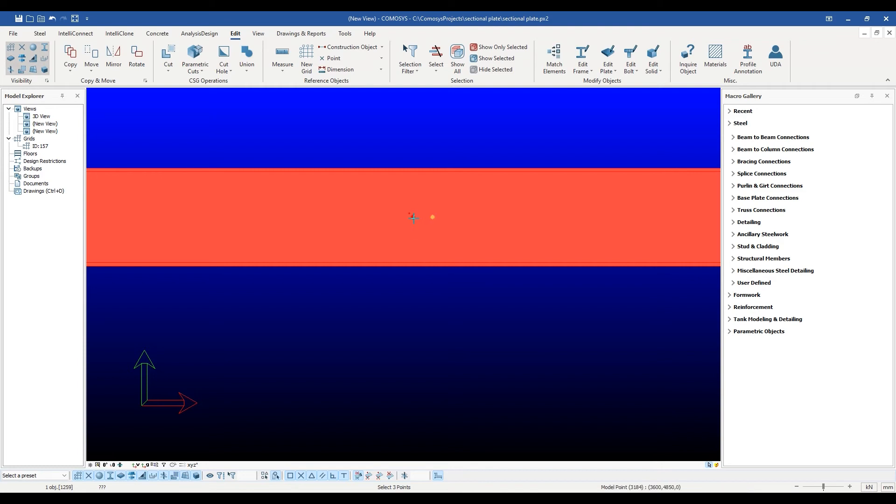
key(space)
text(dy600)
key(Return)
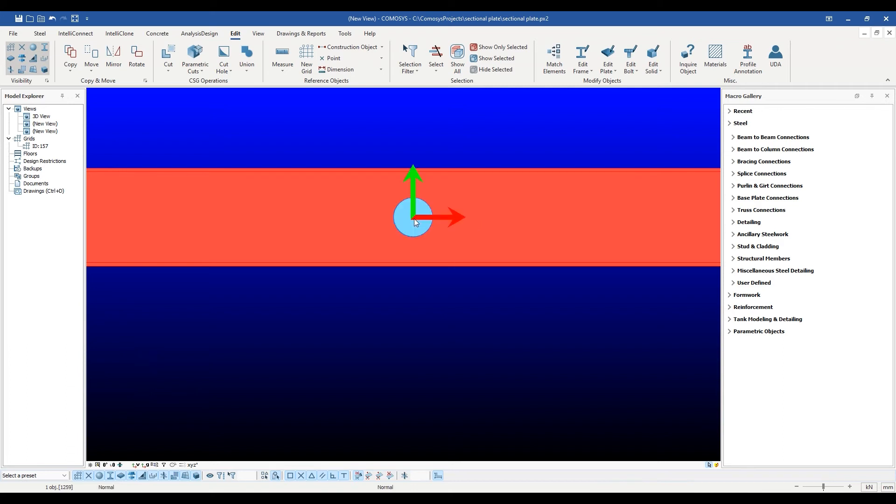
scroll(413, 219, up, 1)
click(411, 301)
right_click(421, 302)
click(399, 295)
middle_drag(398, 295, 345, 282)
Set up another circular cut with a changed circular cut count and pick the same front beam as the part to cut
click(163, 72)
click(206, 82)
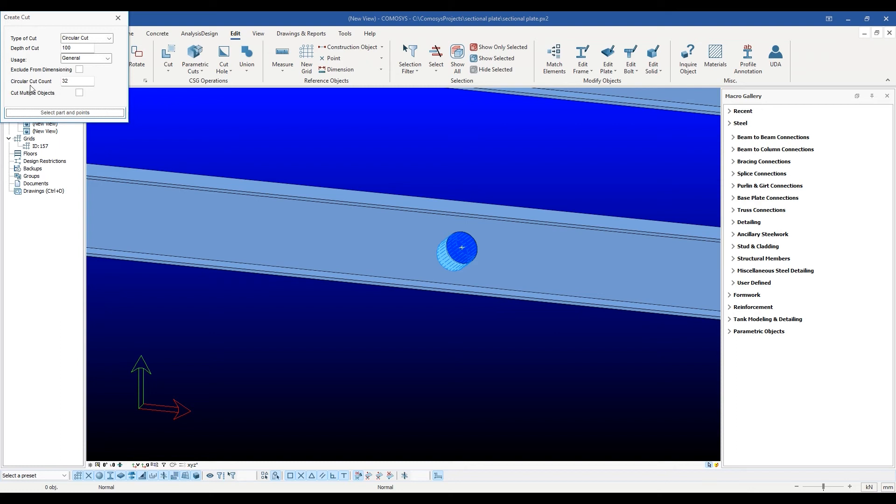
double_click(71, 81)
key(BackSpace)
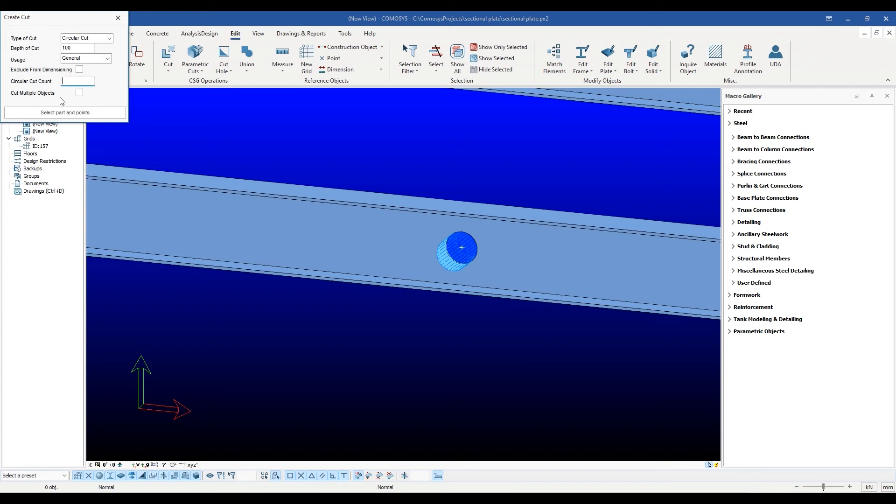
click(64, 112)
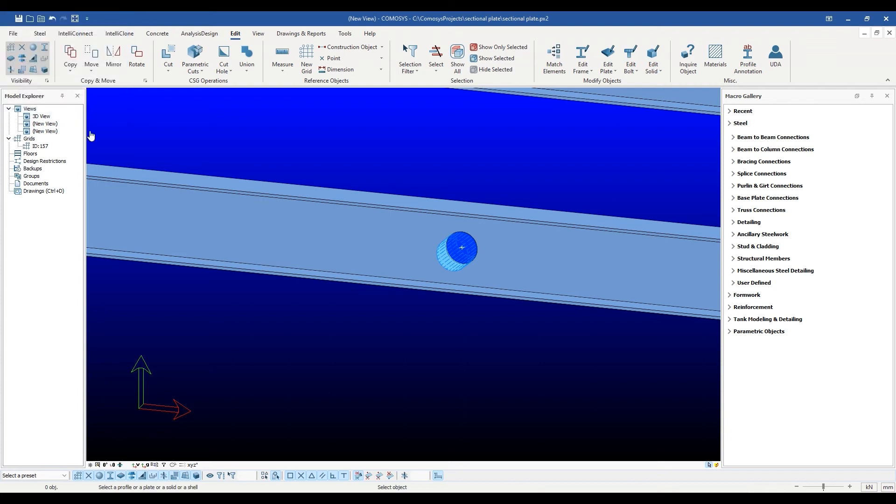
click(356, 213)
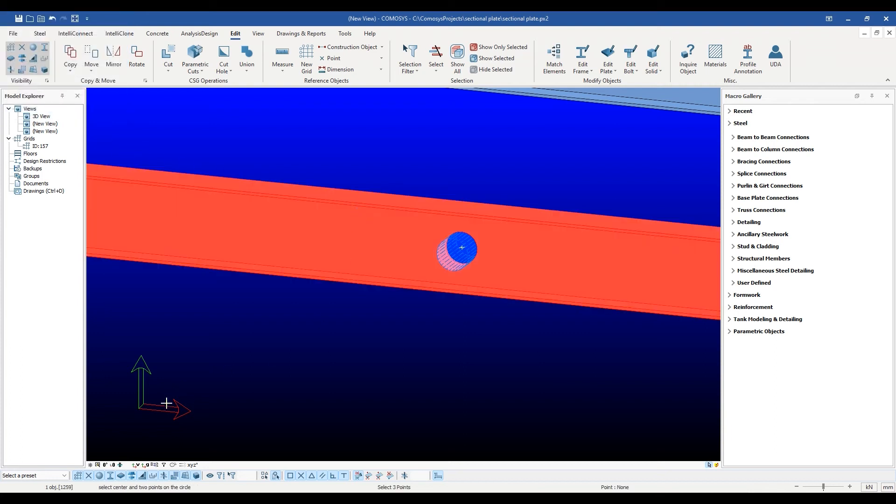
Switch to the front view and place the new cut's centre 300 in X from the existing circular cut's centre
click(110, 472)
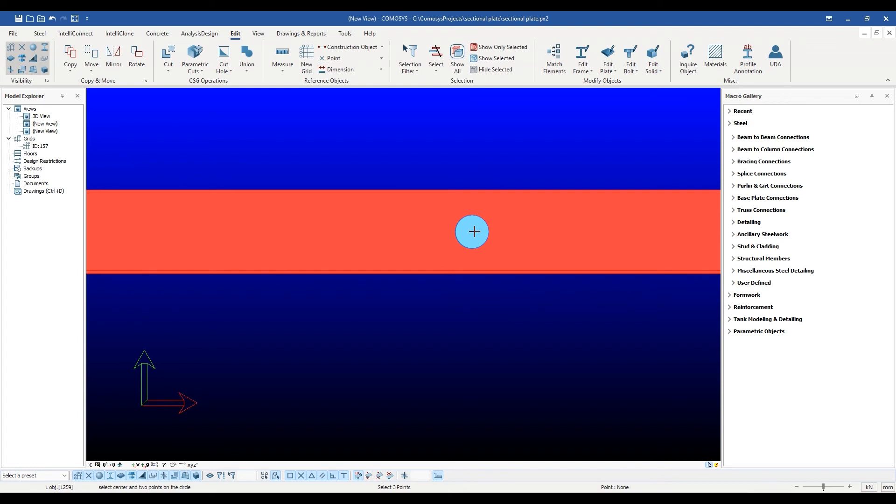
click(471, 231)
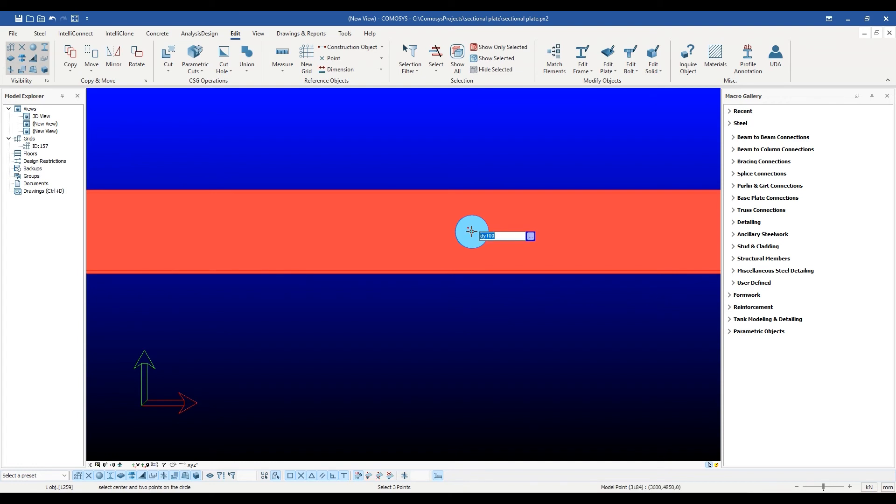
text(dx300)
key(Return)
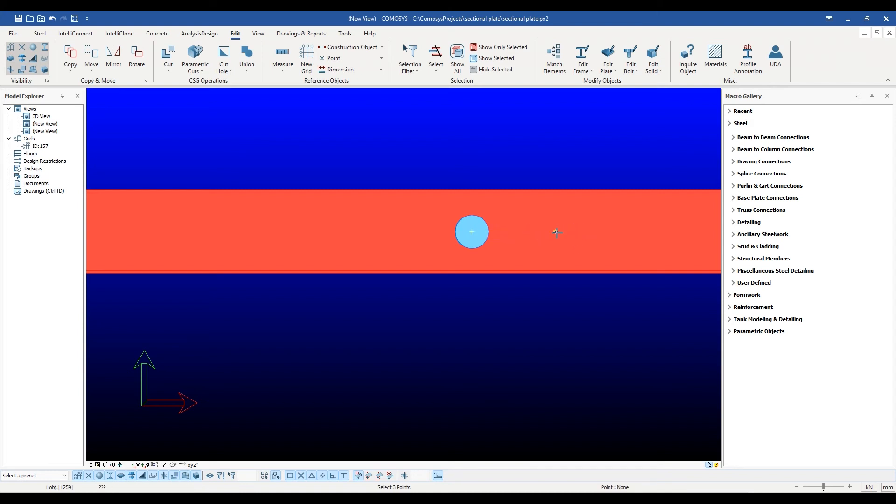
Define the cut's outline with one point offset 70 in Y from its centre and another offset 60 in X, creating a pentagonal cut
click(554, 231)
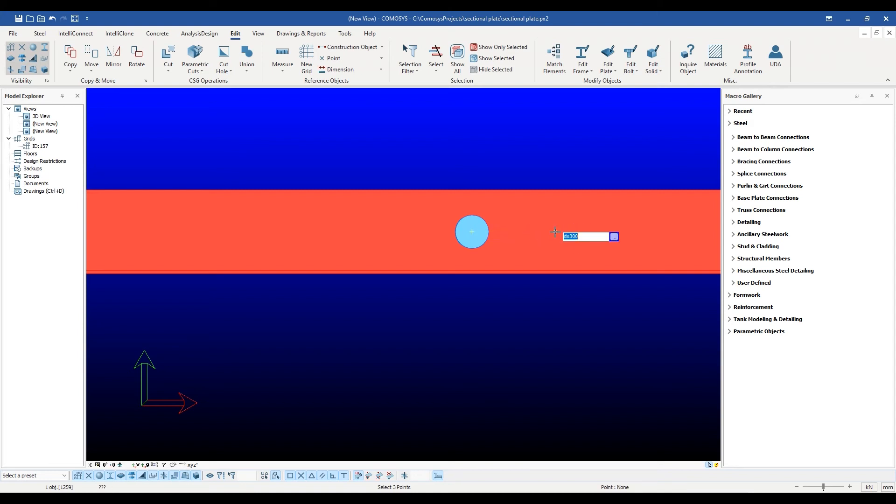
text(dy70)
key(Return)
click(555, 232)
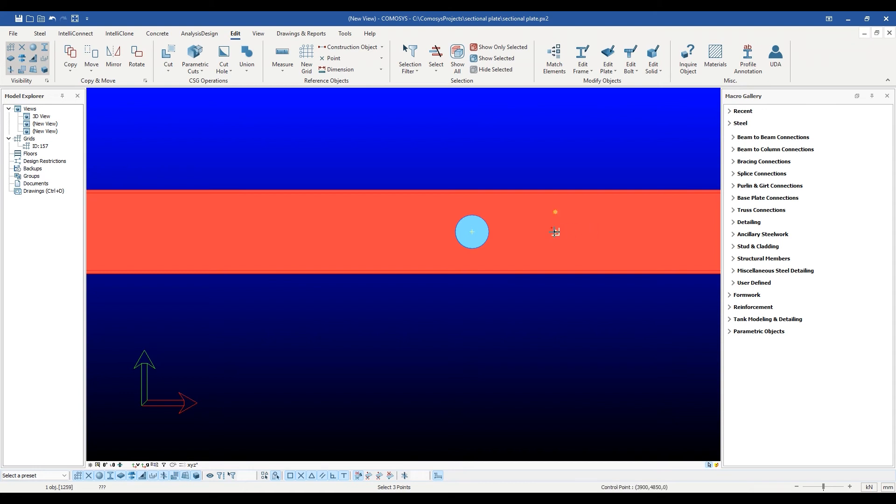
key(Tab)
text(d)
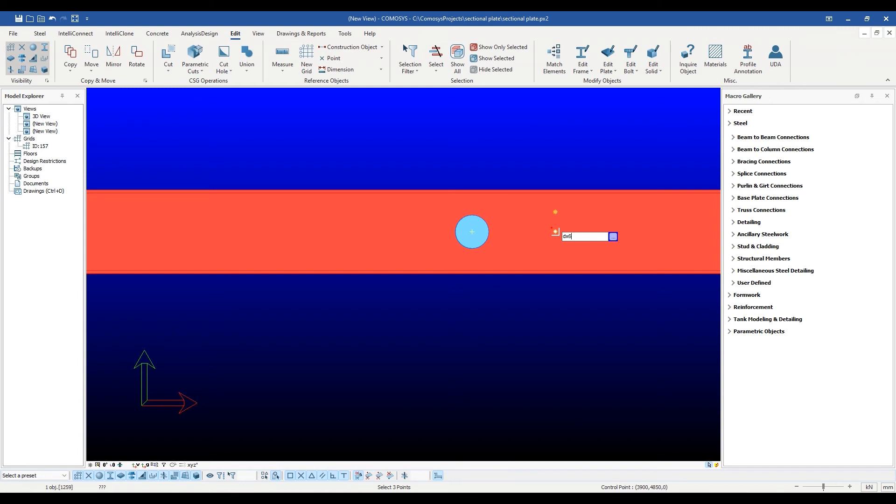
text(x60)
key(Return)
scroll(573, 232, up, 2)
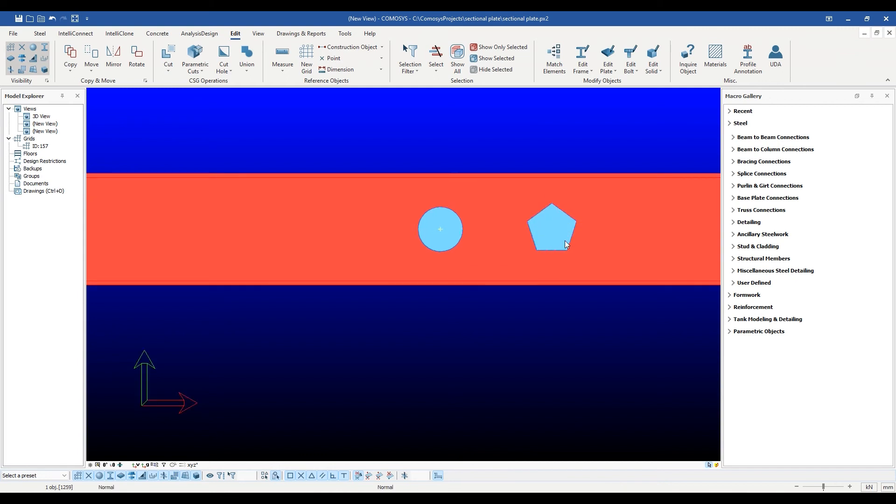
scroll(528, 287, down, 3)
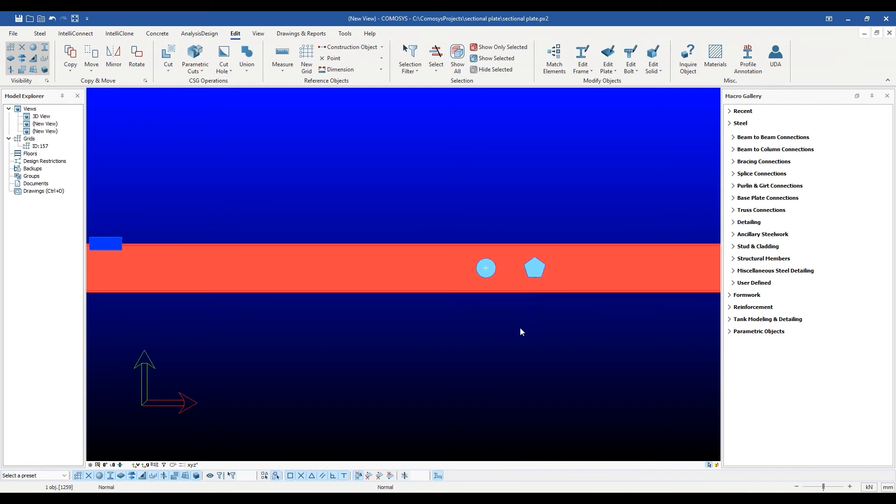
key(Escape)
Copy the circular cut by distance along the front beam's web, making four copies at -200 spacing in X
middle_drag(536, 320, 261, 371)
middle_drag(327, 283, 469, 291)
scroll(465, 275, up, 7)
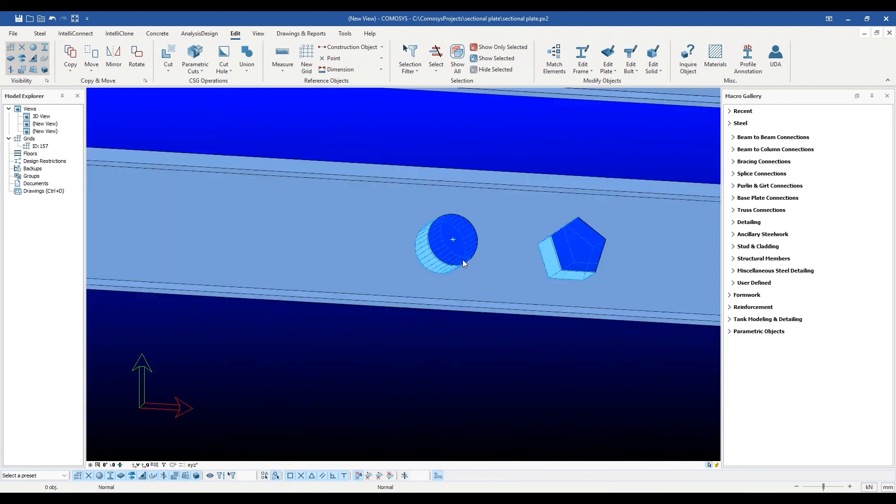
click(474, 234)
scroll(412, 324, down, 4)
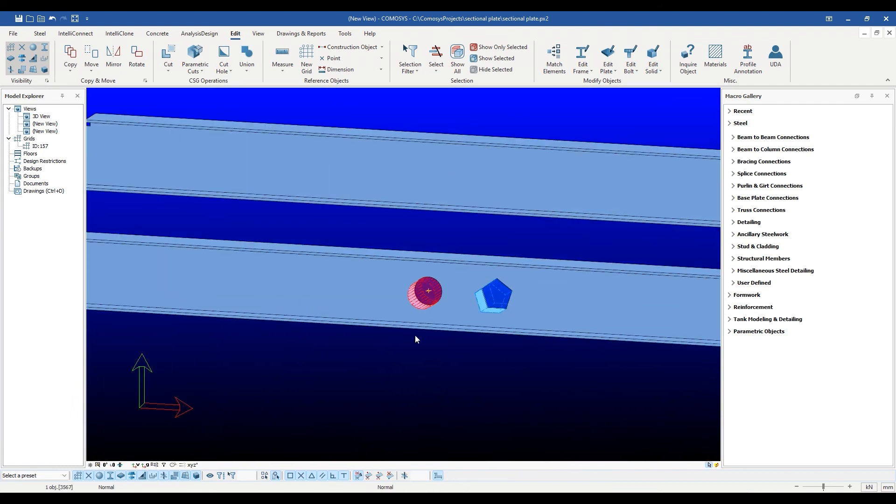
right_click(427, 350)
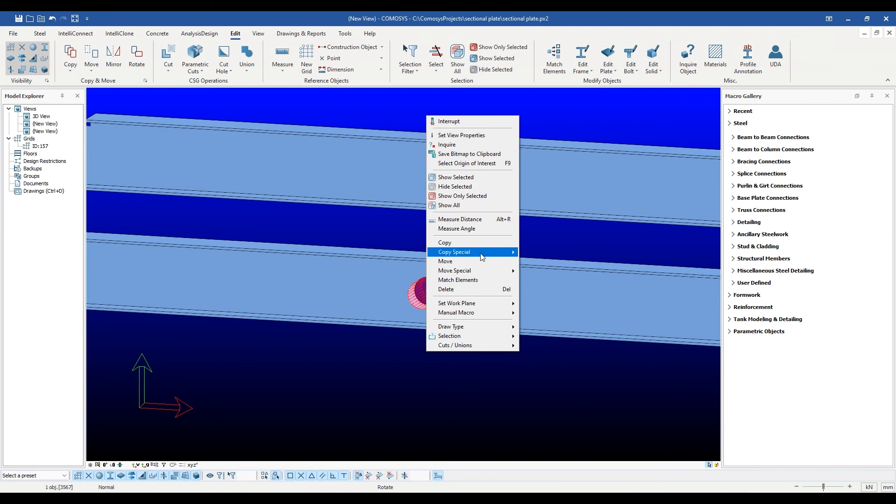
mouse_move(484, 255)
click(536, 252)
drag(87, 104, 51, 94)
text(0)
text(-)
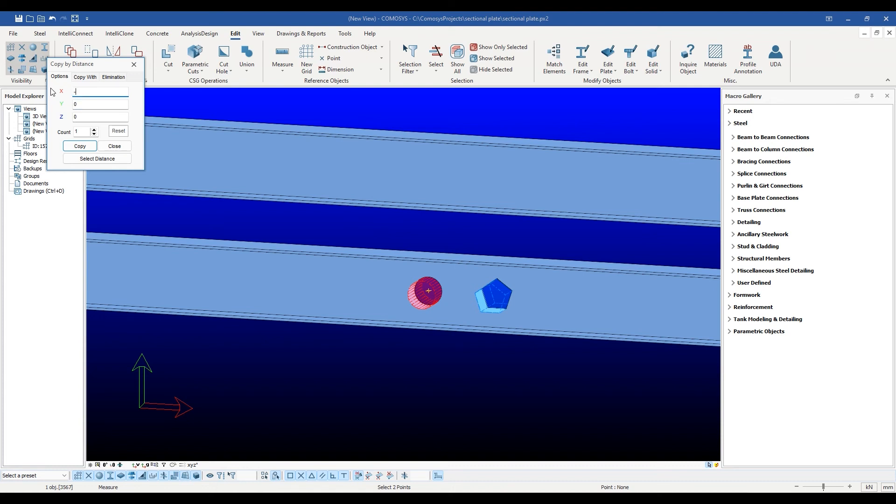
text(200)
click(94, 130)
click(95, 131)
click(79, 146)
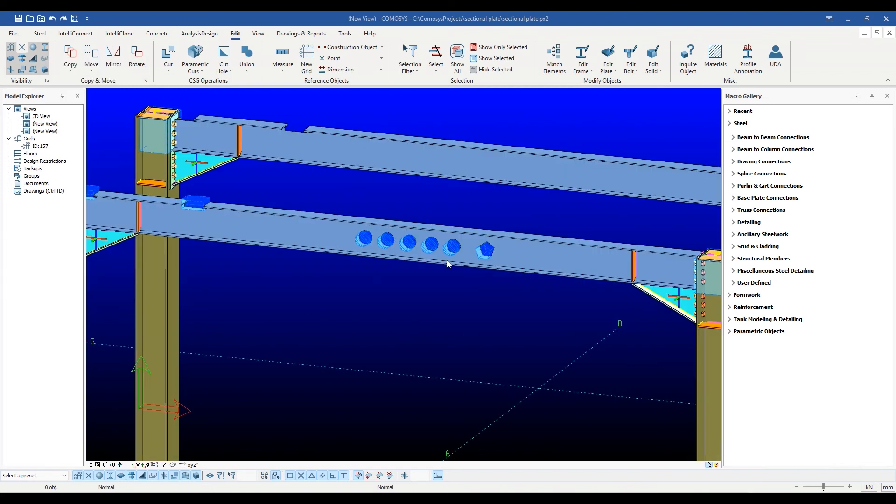
Delete the copied circular cut directly beside the original circle in the beam web
scroll(447, 260, up, 5)
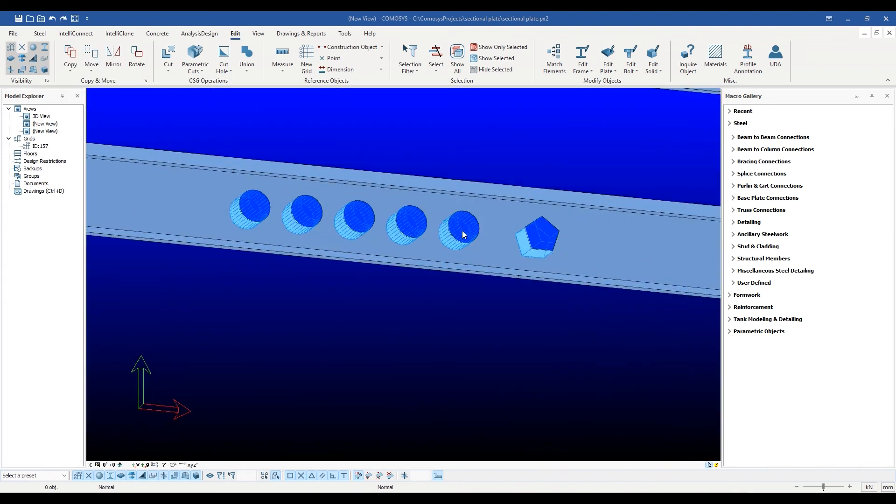
scroll(460, 234, up, 2)
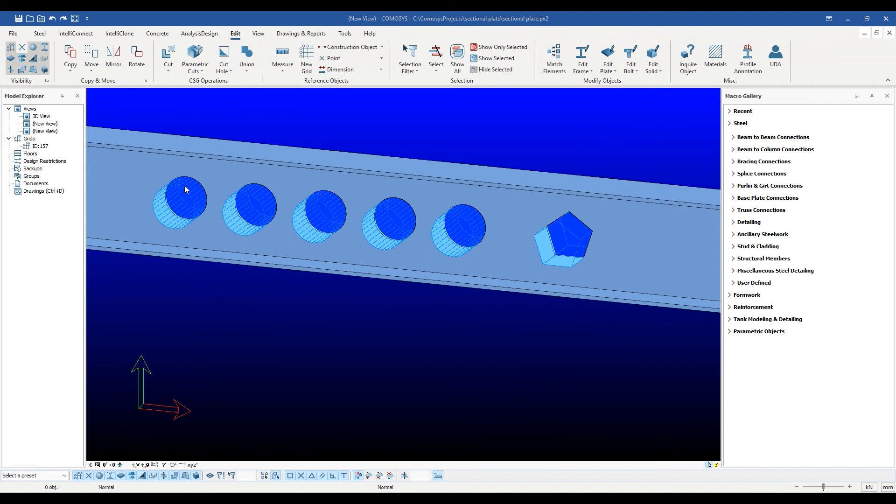
click(388, 219)
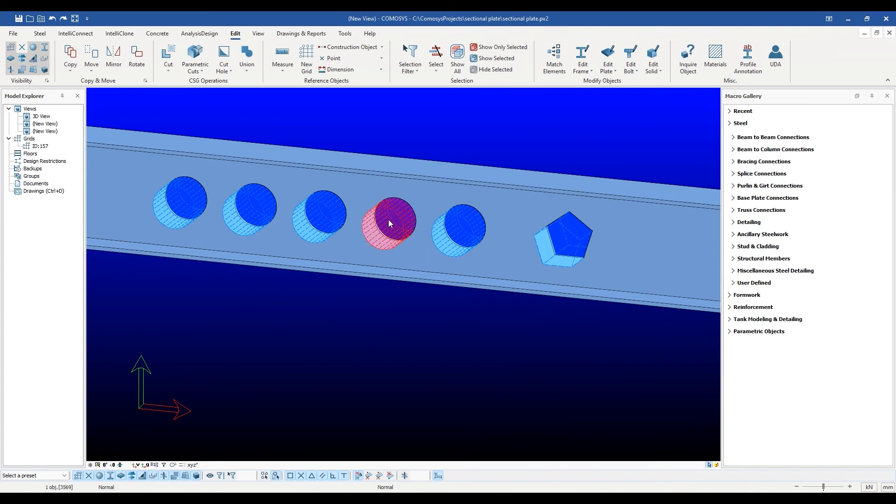
key(Delete)
click(405, 283)
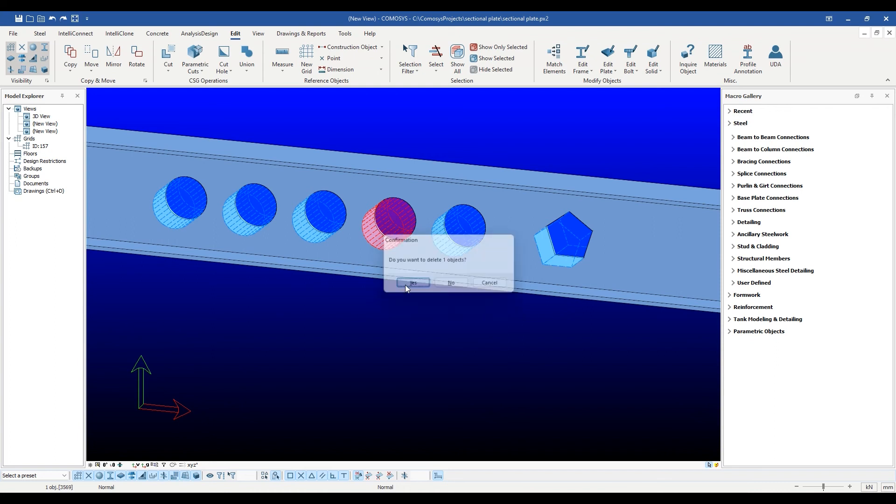
Check the operation settings of the rectangular flange cut just beyond the front beam's stiffener, and close its properties
scroll(399, 295, down, 6)
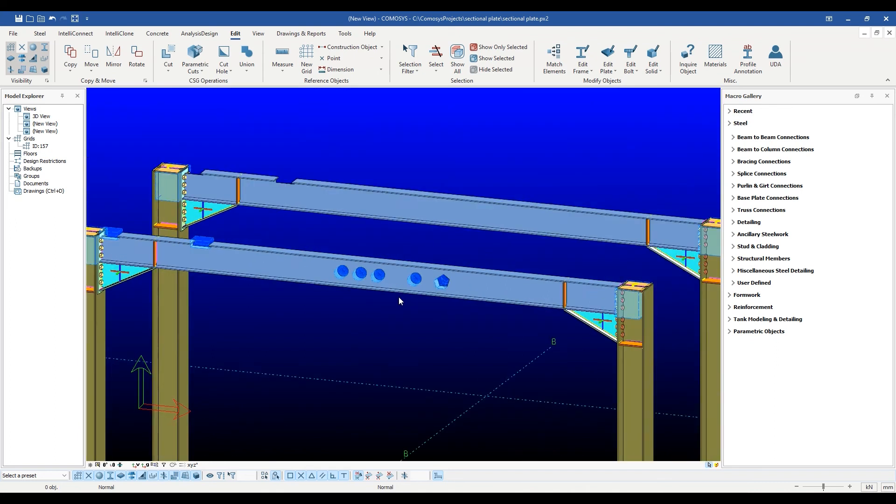
scroll(304, 221, up, 3)
double_click(301, 217)
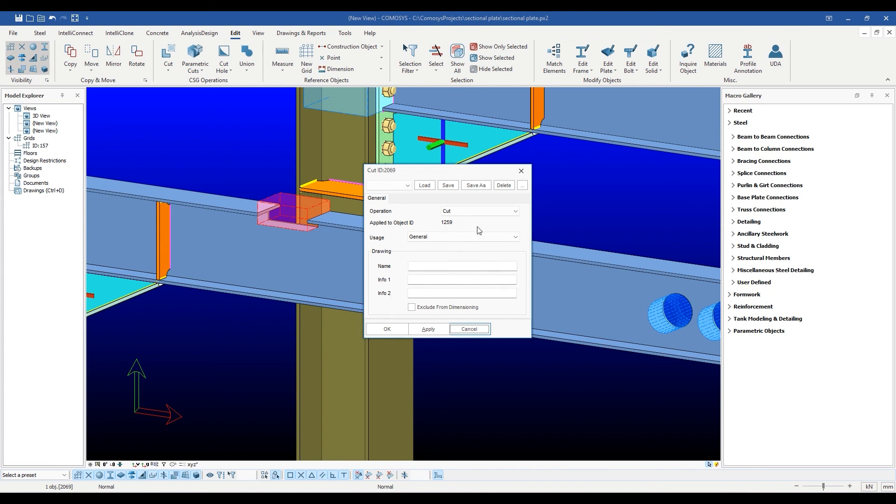
click(516, 170)
Change the operation of the rectangular cut at the front beam's column end from Cut to Union and apply it
scroll(322, 264, down, 3)
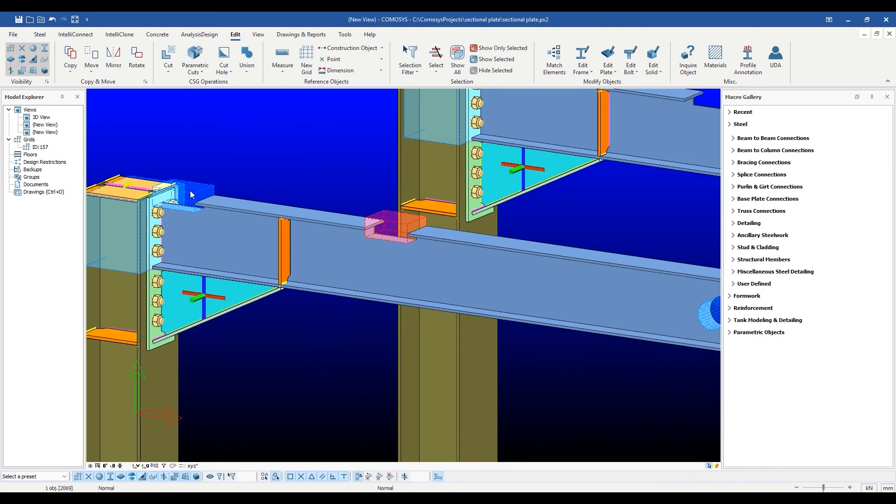
double_click(190, 191)
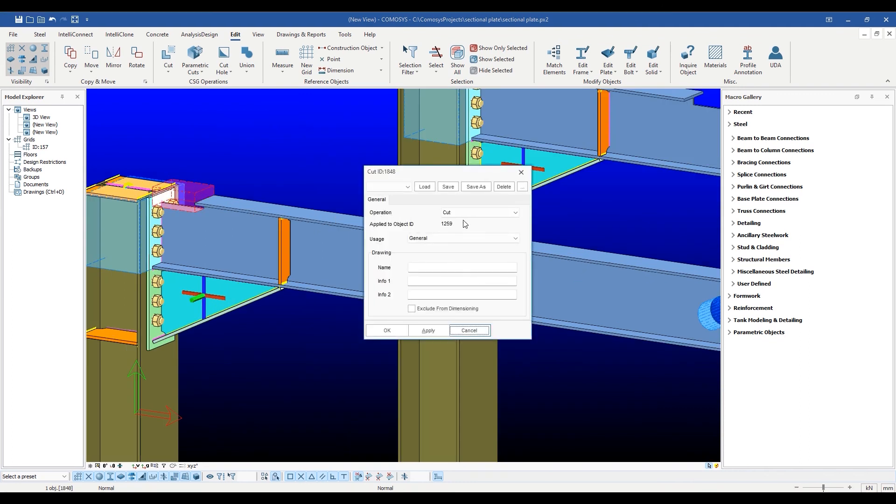
click(489, 213)
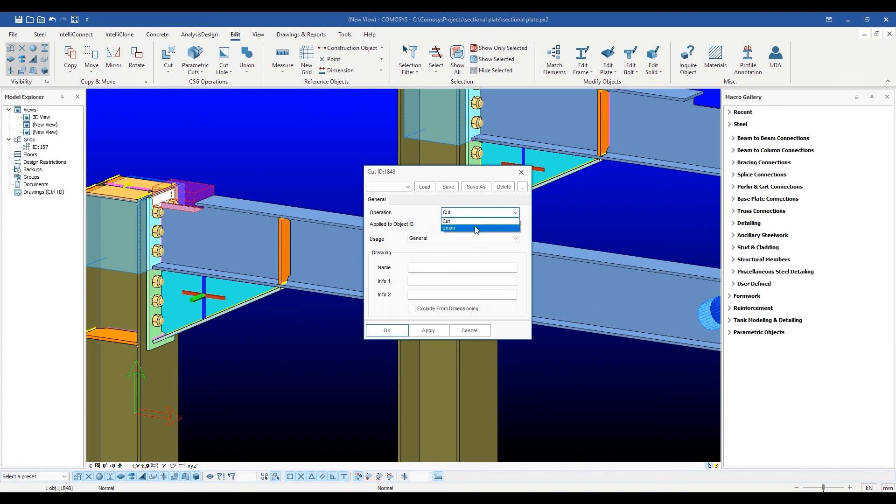
click(476, 228)
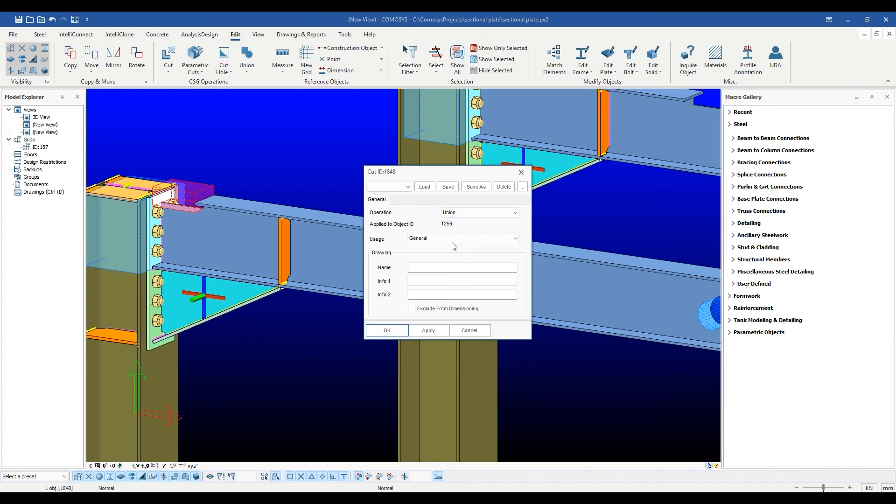
click(419, 331)
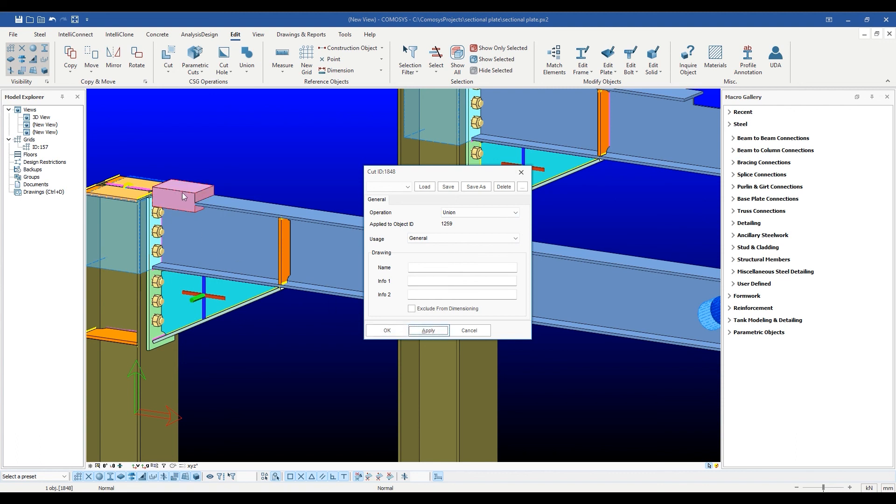
key(Escape)
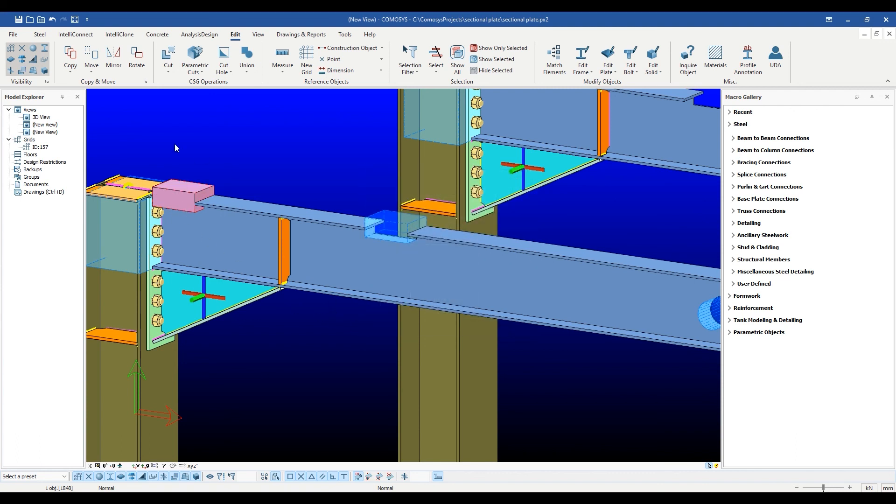
Turn off the display of cut bodies and inspect the block at the front beam's column end
click(24, 71)
mouse_move(215, 203)
middle_down()
mouse_move(107, 215)
mouse_move(226, 206)
middle_up()
scroll(175, 203, up, 4)
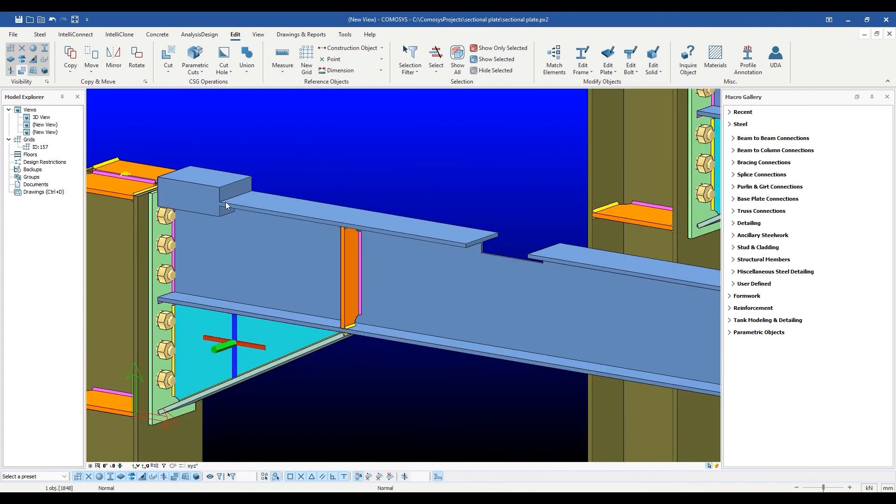